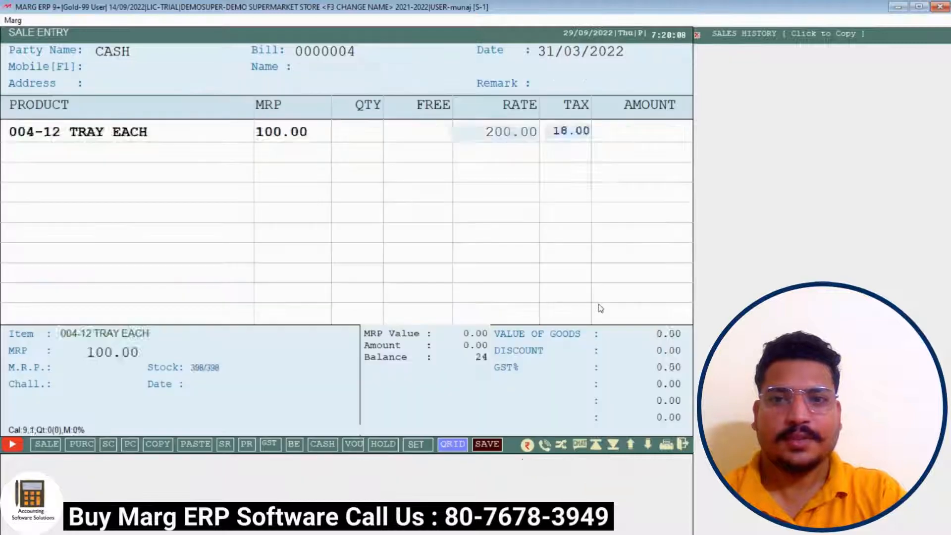
{"action": "key", "text": "Return"}
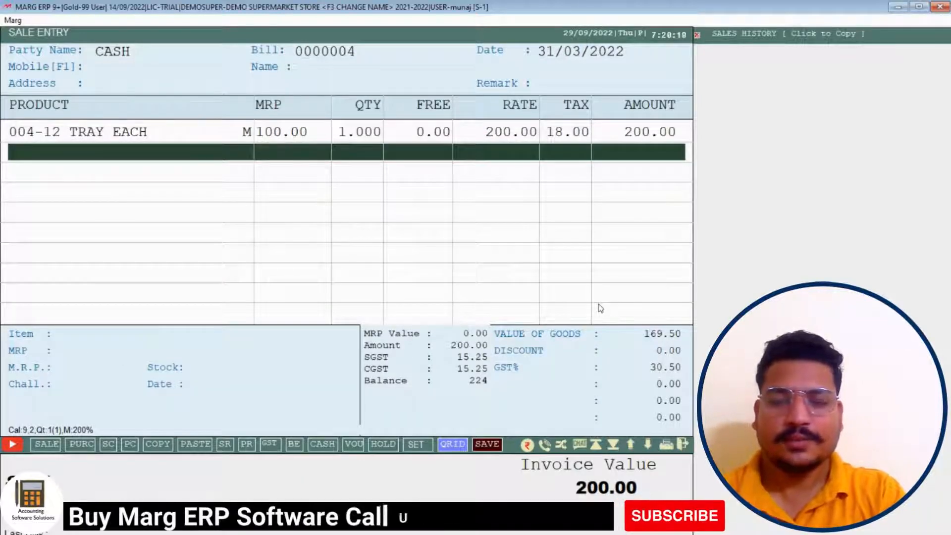
Settle bill 0000004's 200.00 in cash, preview its GST invoice, then start a new bill
{"action": "key", "text": "End"}
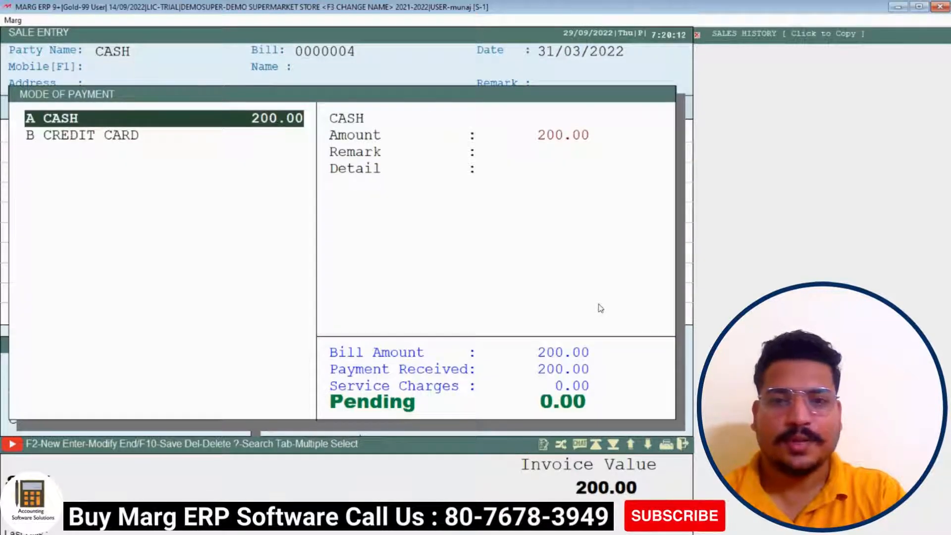
{"action": "key", "text": "Return"}
{"action": "key", "text": "p"}
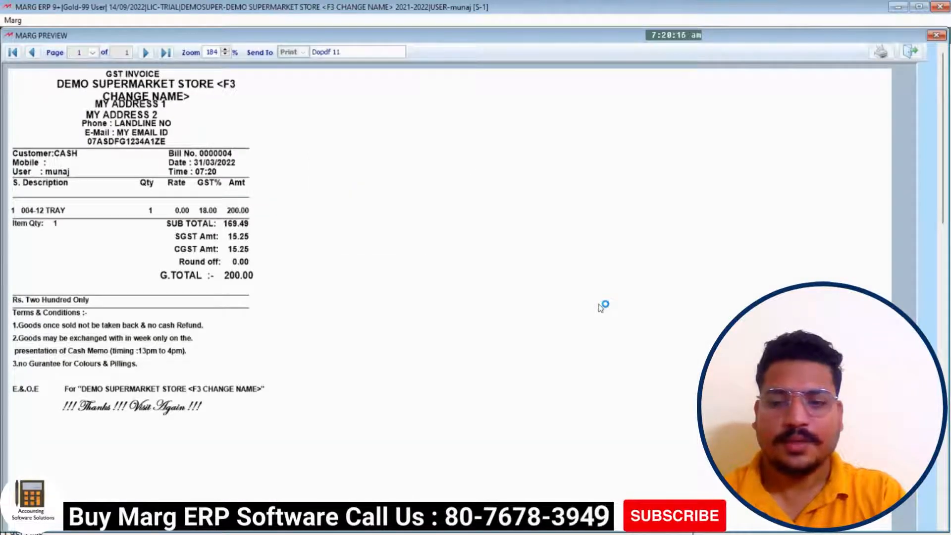
{"action": "key", "text": "Escape"}
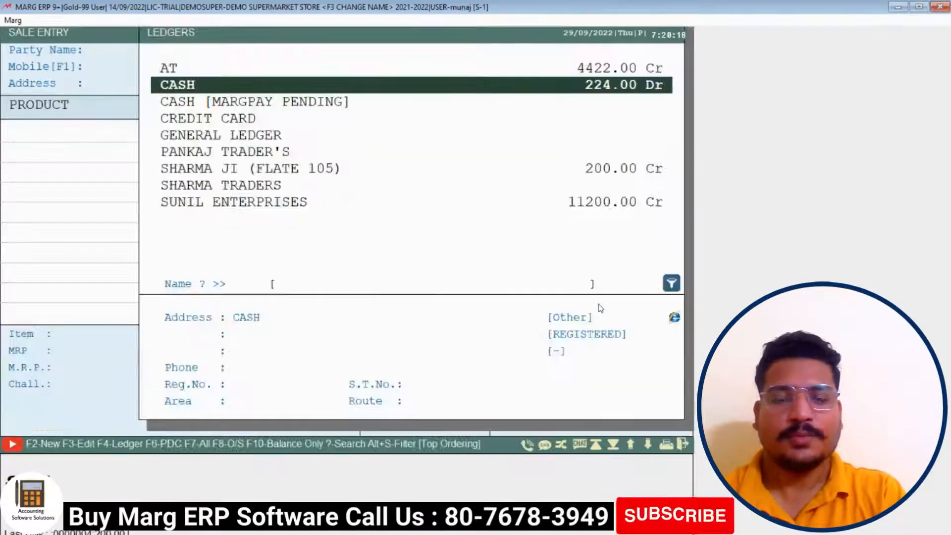
{"action": "key", "text": "Escape"}
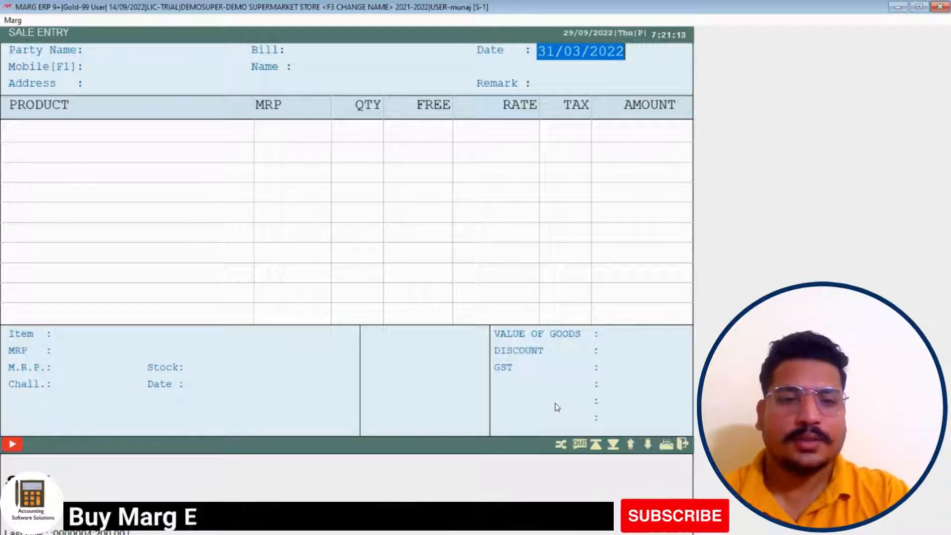
Accept the date prompts for bill 0000005, then abandon it and return to the dashboard
{"action": "key", "text": "Return"}
{"action": "key", "text": "y"}
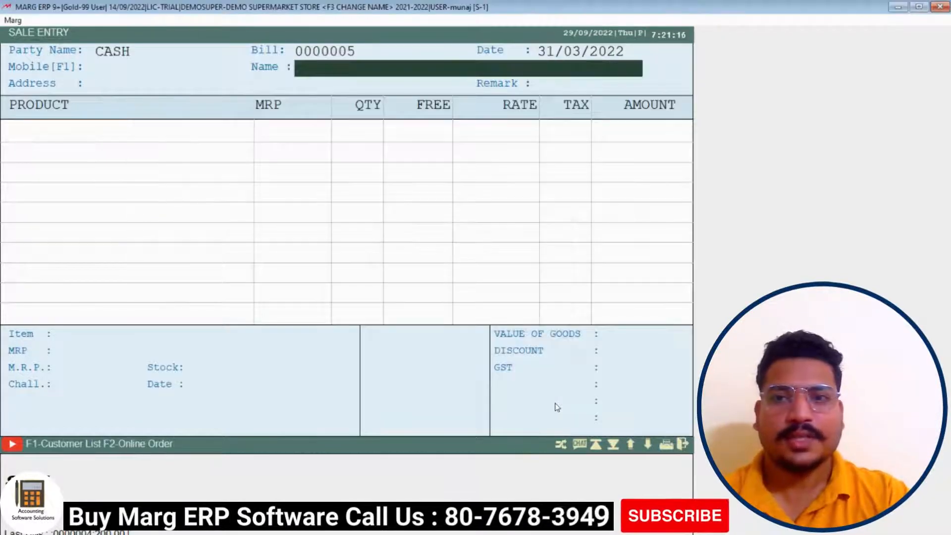
{"action": "key", "text": "Return"}
{"action": "key", "text": "Return"}
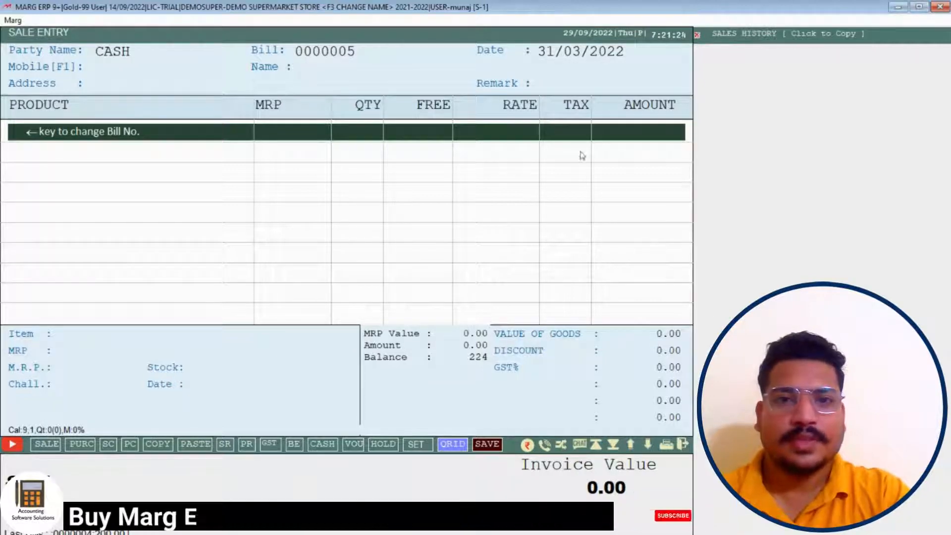
{"action": "key", "text": "Escape"}
{"action": "key", "text": "Escape"}
{"action": "key", "text": "Escape"}
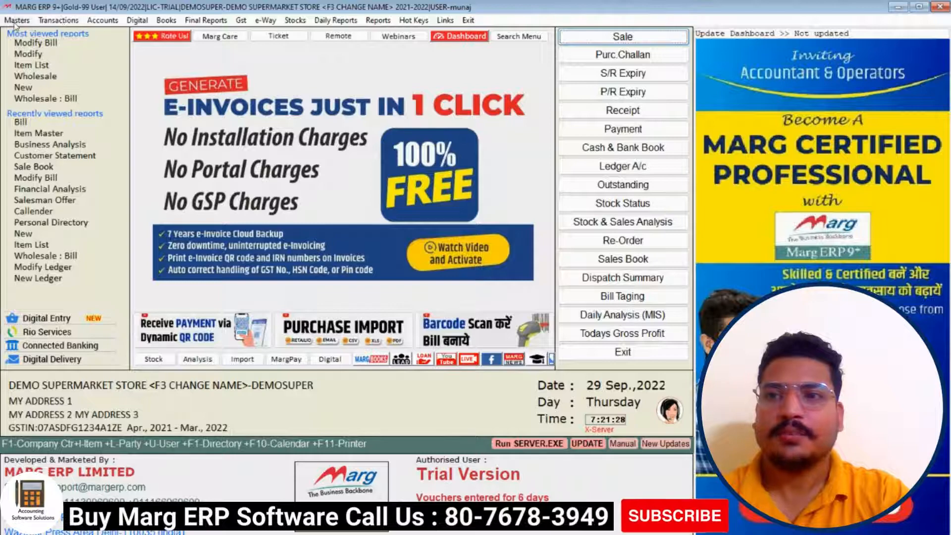
Open the Control Room under Masters > MARG Setups and search for 'ITEM DISCOUNT'
{"action": "left_click", "coordinate": [16, 22]}
{"action": "mouse_move", "coordinate": [123, 277]}
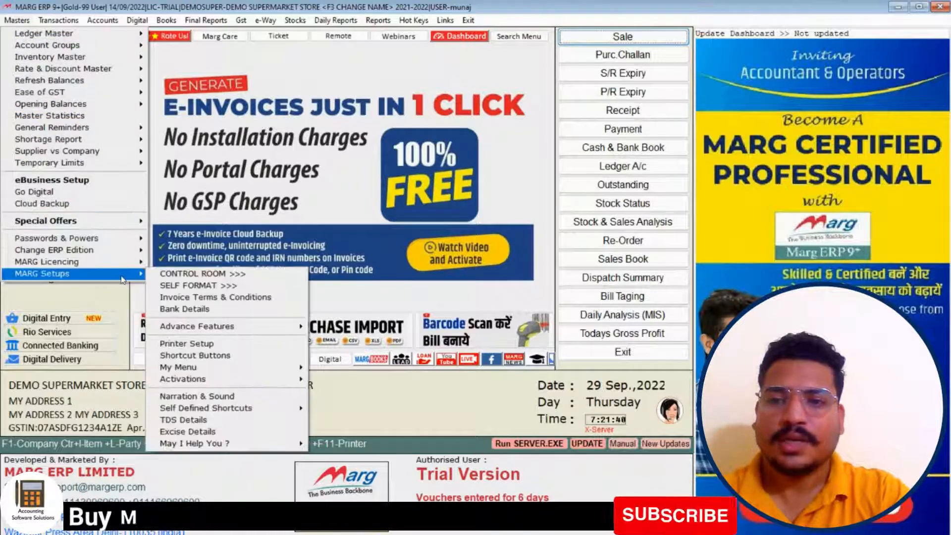
{"action": "left_click", "coordinate": [164, 275]}
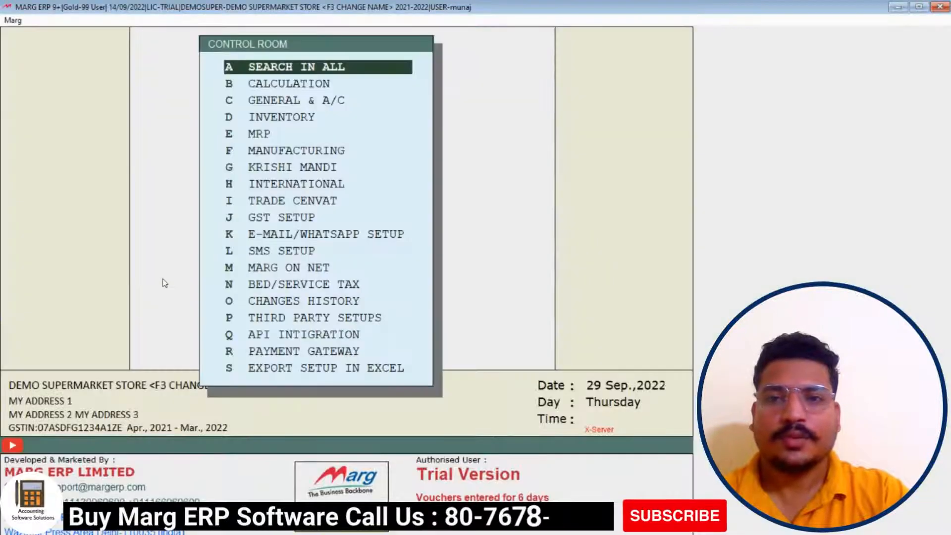
{"action": "key", "text": "Return"}
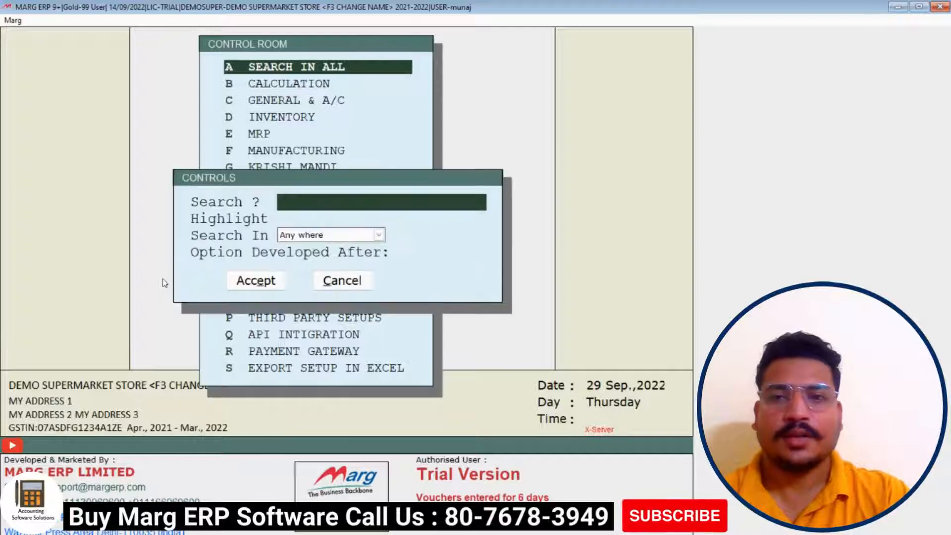
{"action": "type", "text": "IT"}
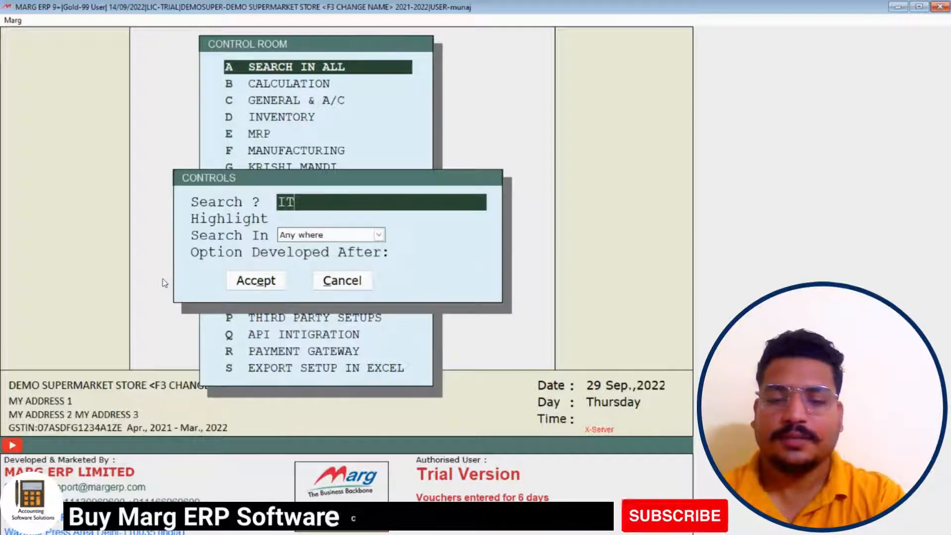
{"action": "type", "text": "EM DISCOU"}
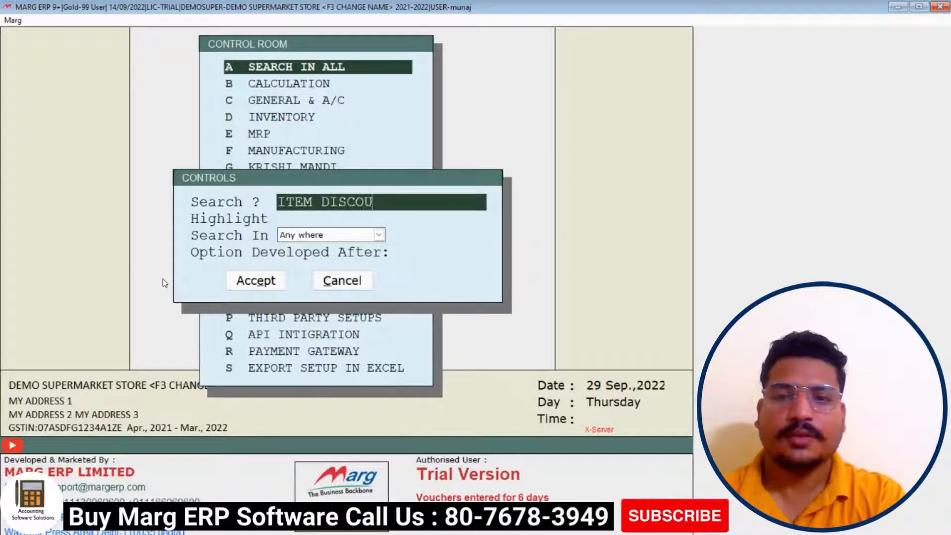
{"action": "type", "text": "NT"}
{"action": "key", "text": "Return"}
{"action": "key", "text": "Return"}
{"action": "key", "text": "Return"}
{"action": "key", "text": "Return"}
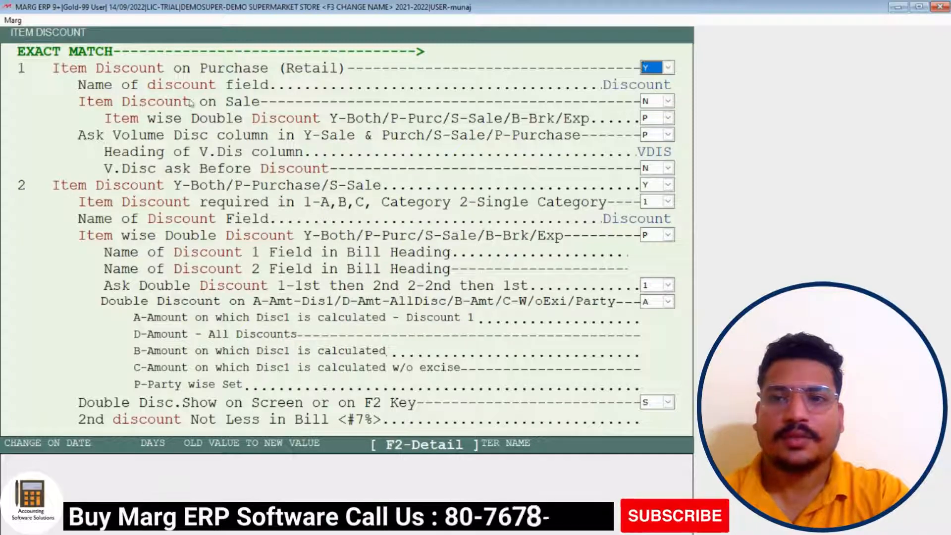
Switch Item Discount on Sale from N to Y and save the change
{"action": "left_click", "coordinate": [662, 102]}
{"action": "left_click", "coordinate": [656, 127]}
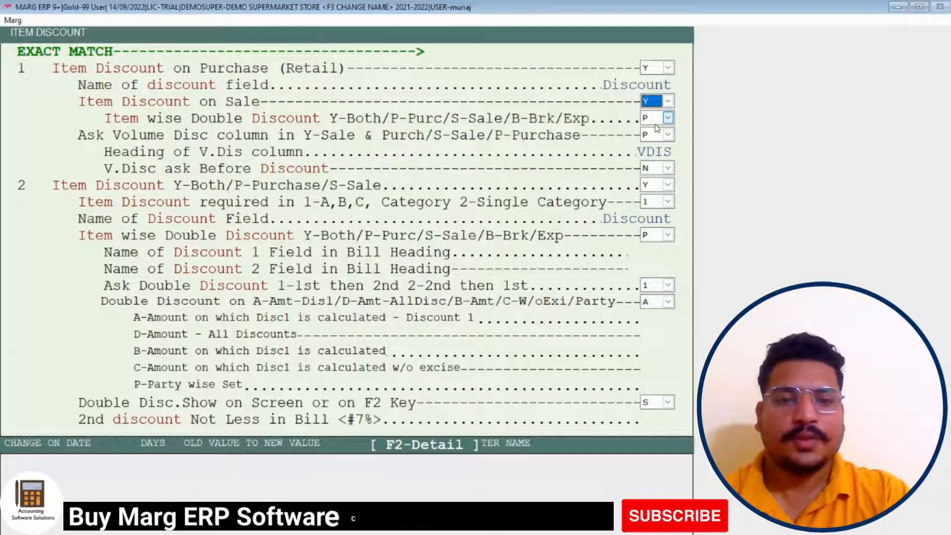
{"action": "key", "text": "Escape"}
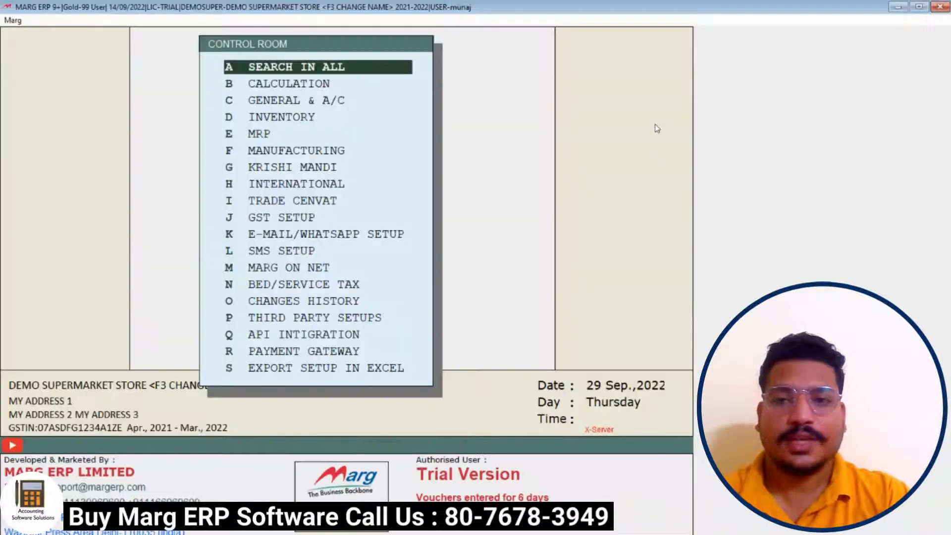
{"action": "key", "text": "Escape"}
{"action": "key", "text": "Return"}
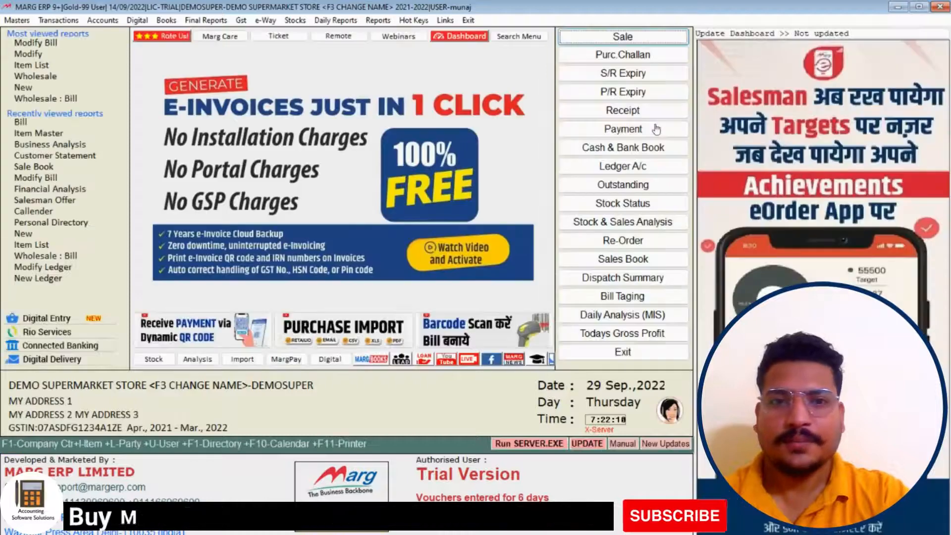
Start a CASH sale bill 0000005 and add 004-15 TRAY EACH at 150.00
{"action": "left_click", "coordinate": [659, 37]}
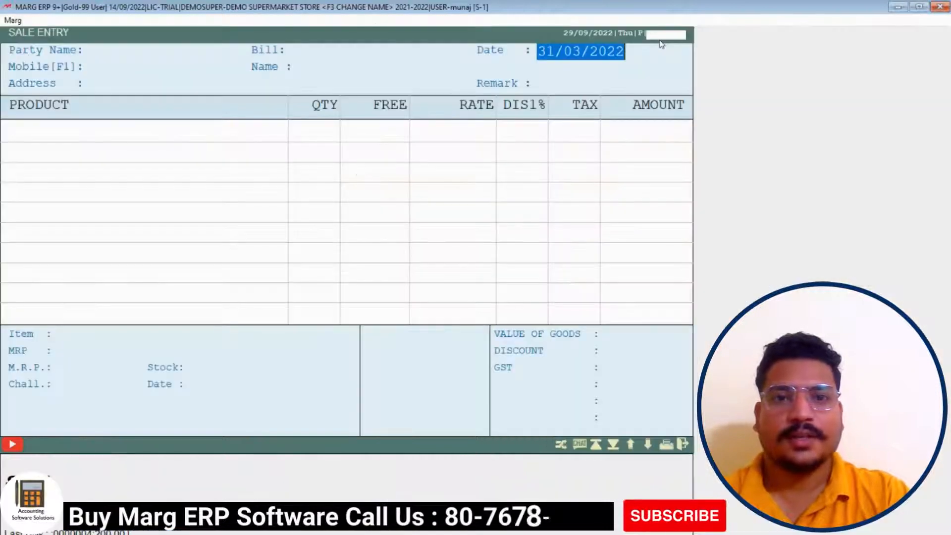
{"action": "key", "text": "Left"}
{"action": "key", "text": "Return"}
{"action": "key", "text": "Return"}
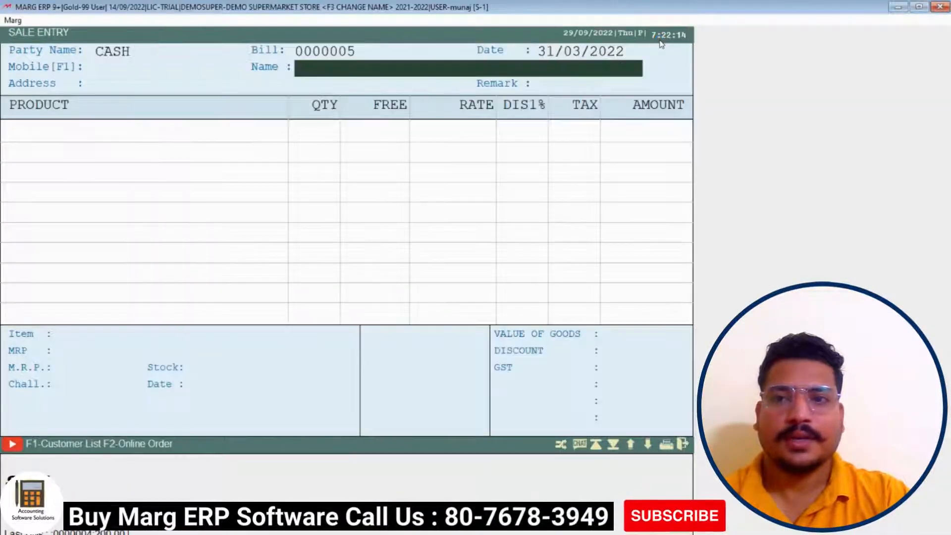
{"action": "key", "text": "Return"}
{"action": "key", "text": "Return"}
{"action": "key", "text": "Return"}
{"action": "key", "text": "Return"}
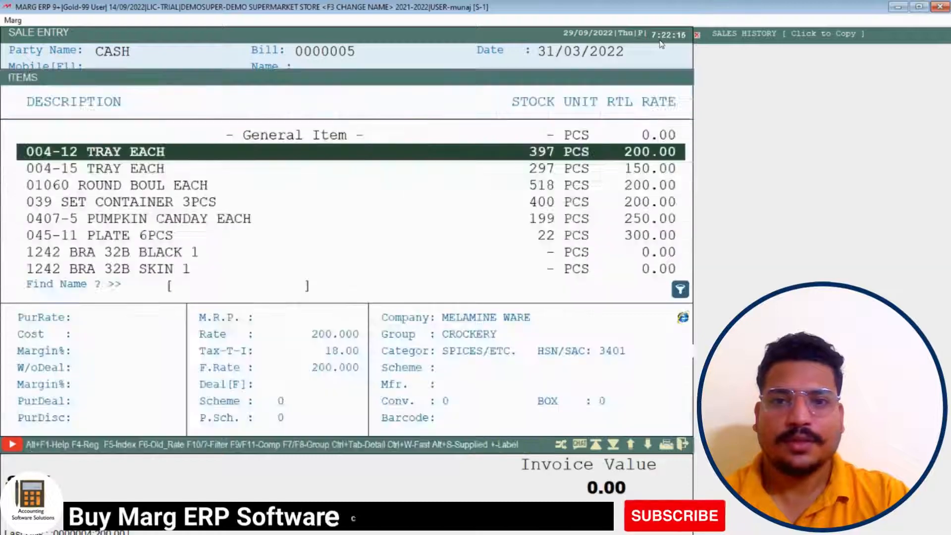
{"action": "key", "text": "Down"}
{"action": "key", "text": "Return"}
{"action": "key", "text": "Return"}
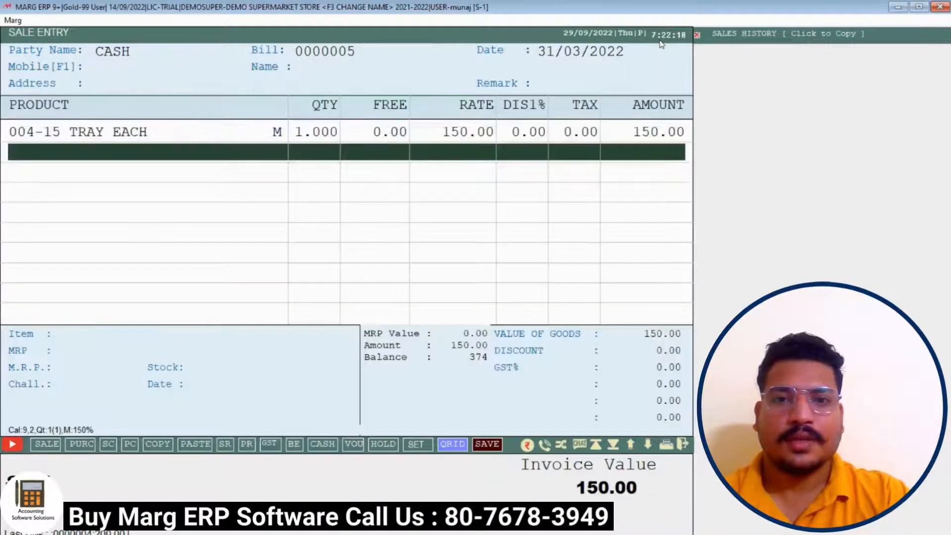
{"action": "key", "text": "Up"}
{"action": "key", "text": "Return"}
Enter a 10% DIS1 discount on the tray, bringing it to 135.00
{"action": "key", "text": "Return"}
{"action": "key", "text": "Return"}
{"action": "key", "text": "Return"}
{"action": "key", "text": "Return"}
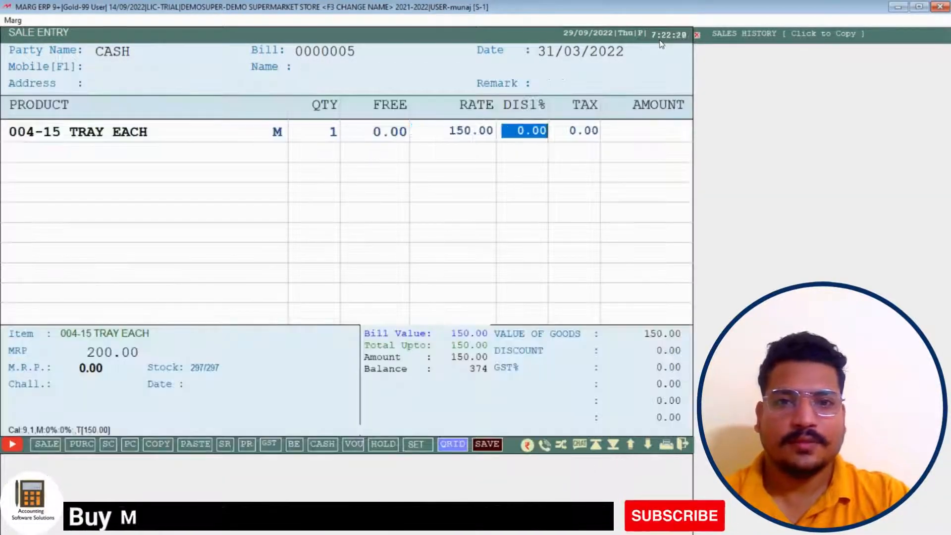
{"action": "type", "text": "10"}
{"action": "key", "text": "Return"}
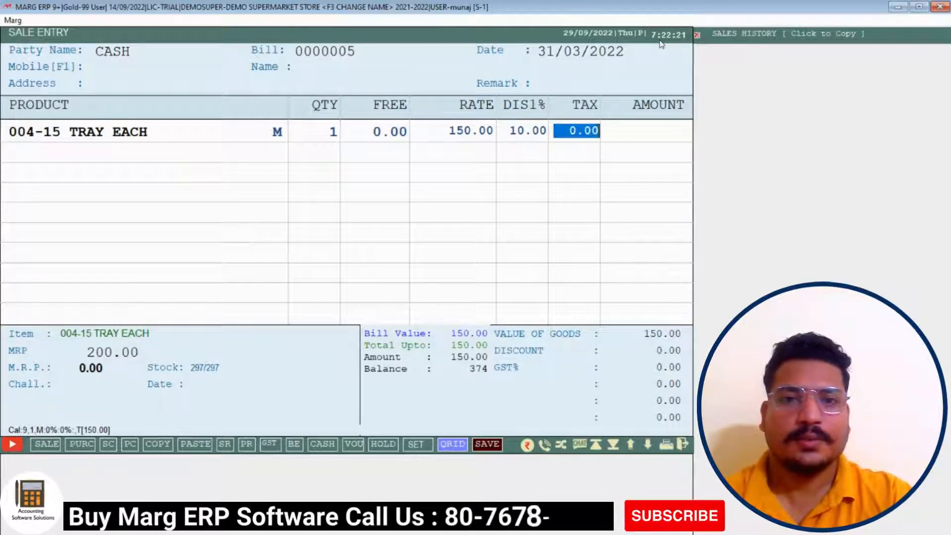
{"action": "key", "text": "Return"}
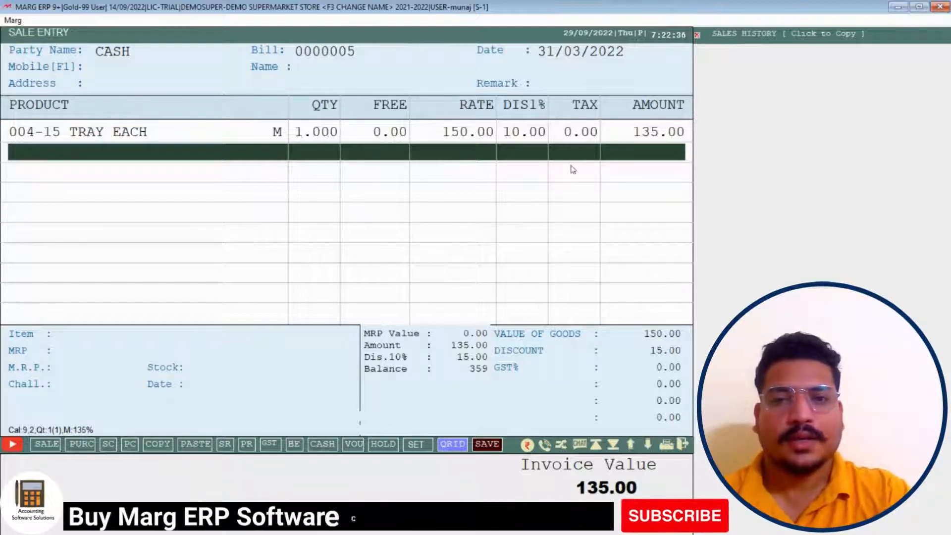
Exit the trial bill without saving
{"action": "key", "text": "Escape"}
{"action": "key", "text": "Right"}
{"action": "key", "text": "Return"}
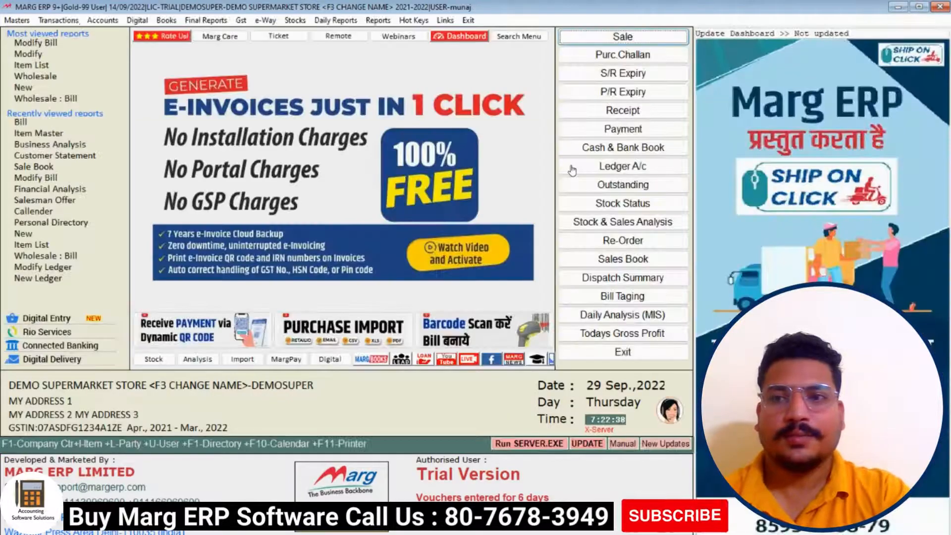
Open the Control Room and search the settings for 'GST COLUM'
{"action": "left_click", "coordinate": [17, 20]}
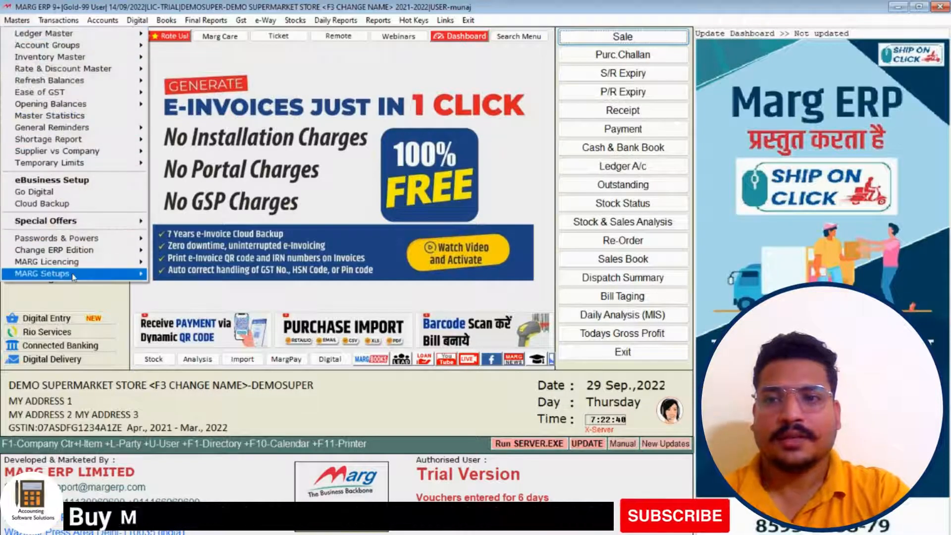
{"action": "mouse_move", "coordinate": [86, 274]}
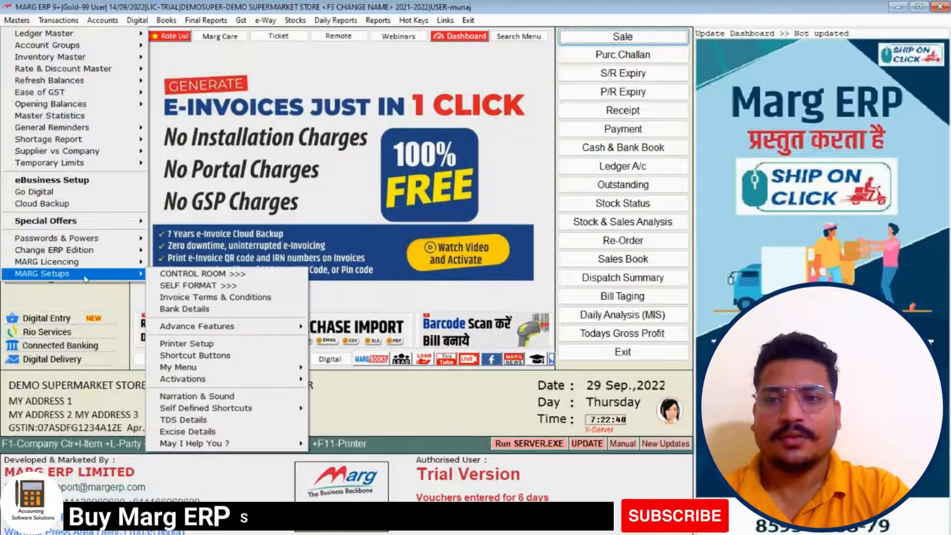
{"action": "left_click", "coordinate": [183, 274]}
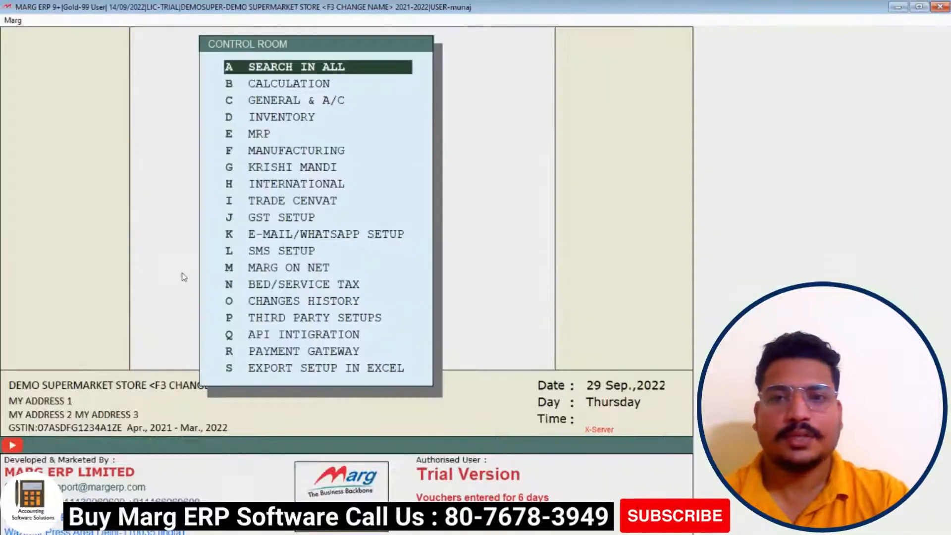
{"action": "key", "text": "Return"}
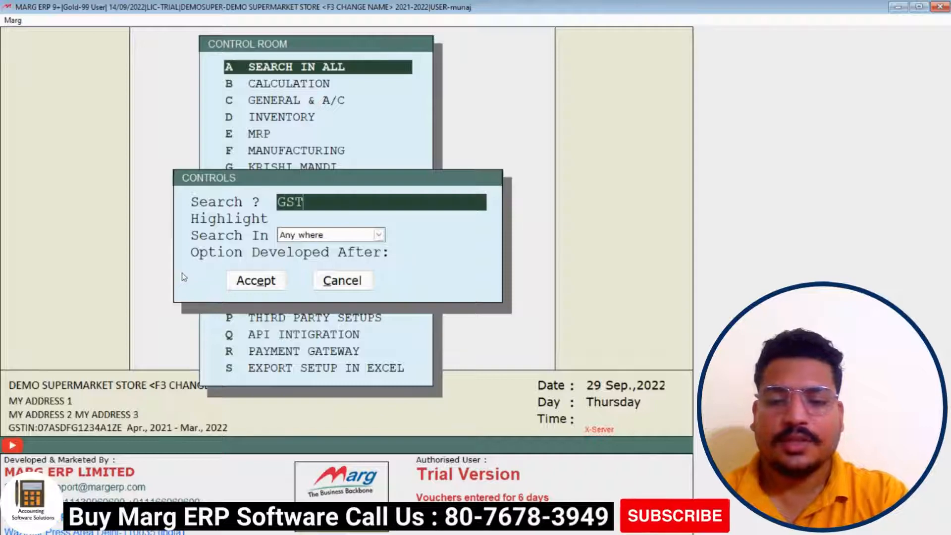
{"action": "type", "text": "GST COLUM"}
{"action": "key", "text": "Return"}
{"action": "key", "text": "Return"}
{"action": "key", "text": "Return"}
{"action": "key", "text": "Return"}
{"action": "key", "text": "Return"}
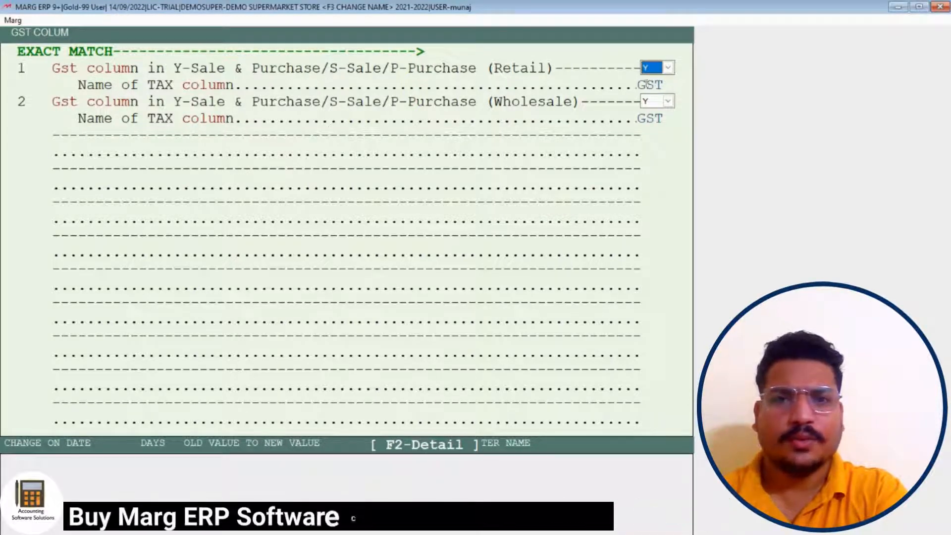
Set the Retail and Wholesale GST column options to N and save
{"action": "left_click", "coordinate": [668, 68]}
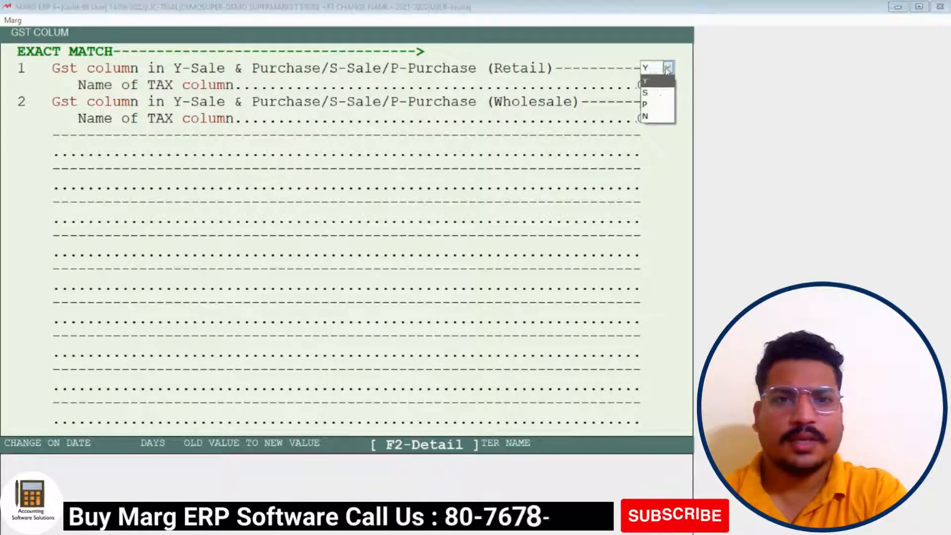
{"action": "left_click", "coordinate": [649, 117]}
{"action": "key", "text": "Return"}
{"action": "key", "text": "Return"}
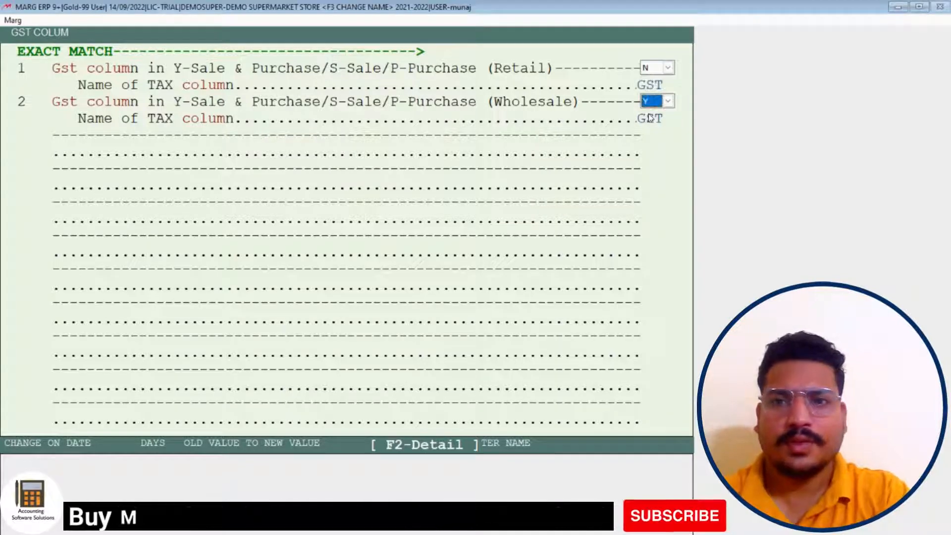
{"action": "key", "text": "n"}
{"action": "key", "text": "Return"}
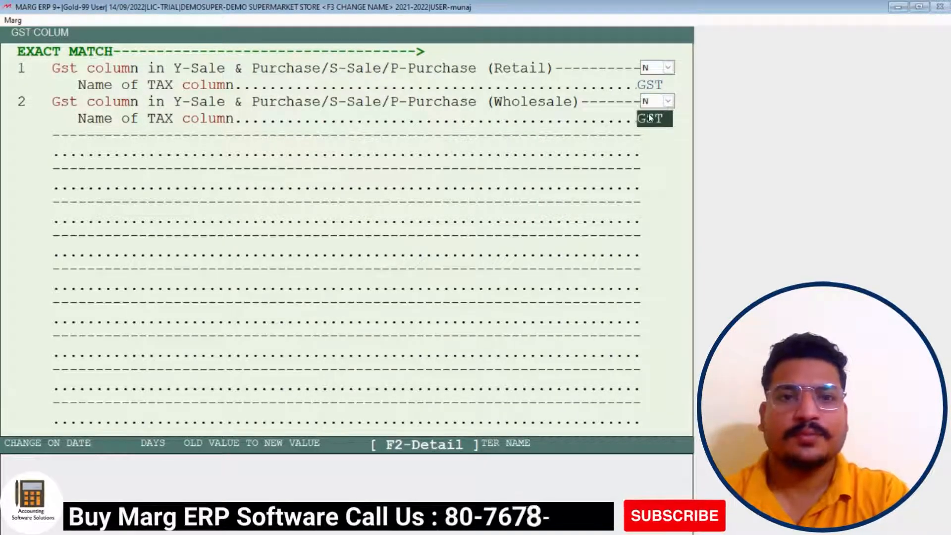
{"action": "key", "text": "Escape"}
{"action": "key", "text": "Escape"}
{"action": "key", "text": "y"}
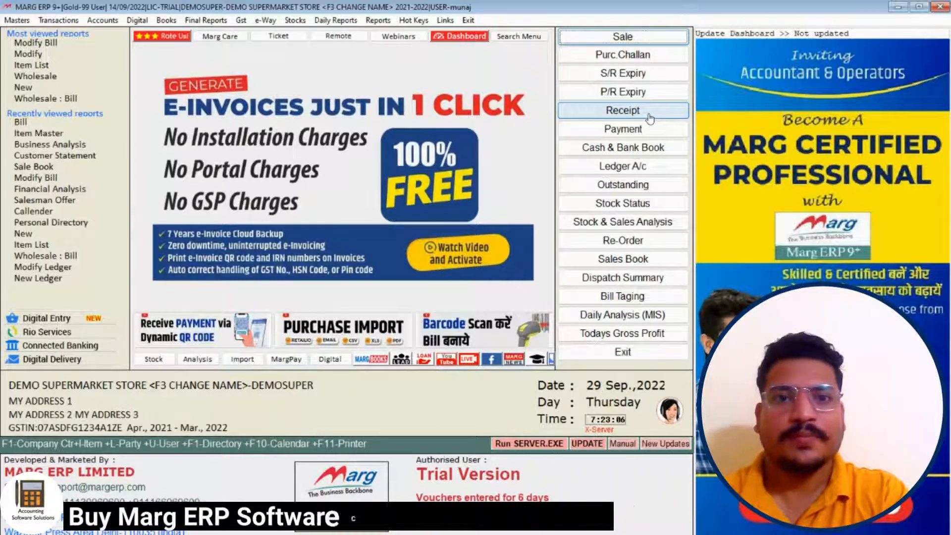
{"action": "key", "text": "Return"}
{"action": "key", "text": "Return"}
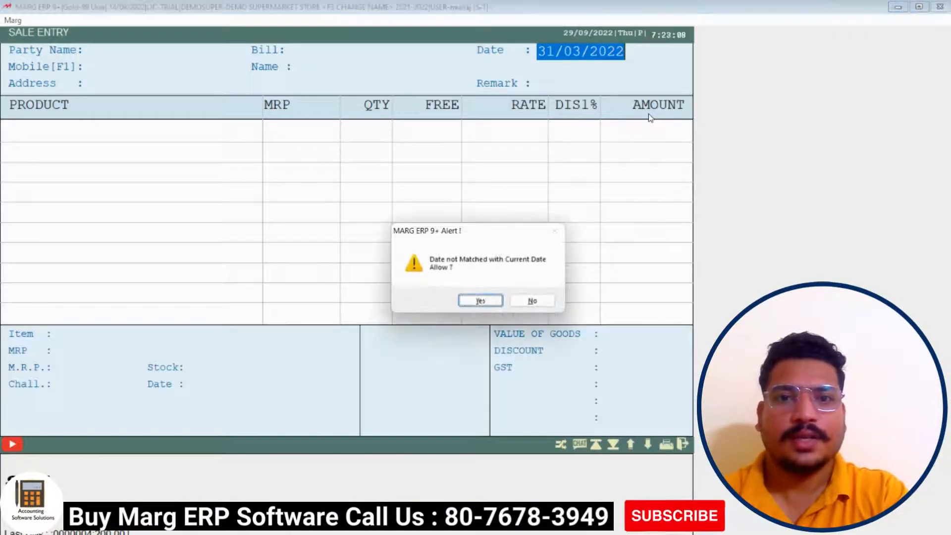
{"action": "key", "text": "Return"}
{"action": "key", "text": "Return"}
{"action": "key", "text": "Return"}
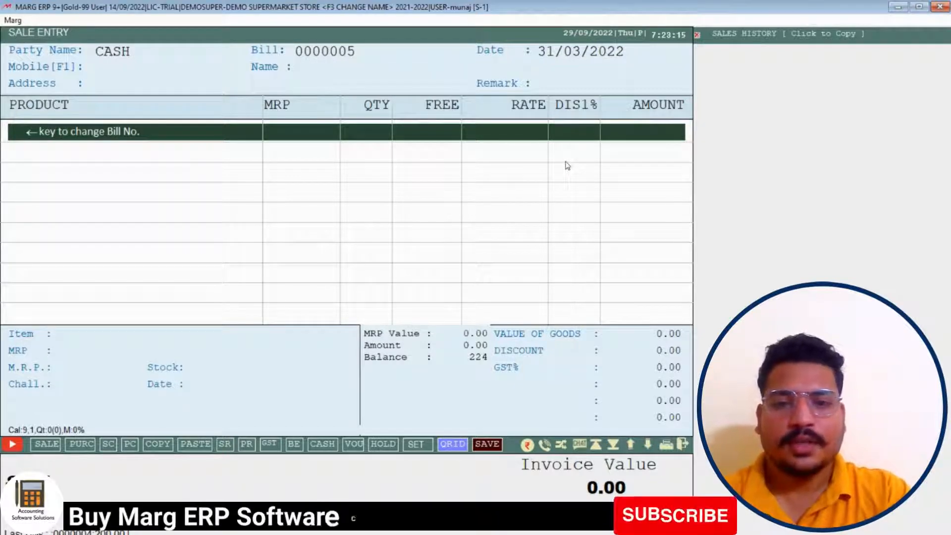
{"action": "key", "text": "Return"}
{"action": "key", "text": "Return"}
{"action": "key", "text": "Return"}
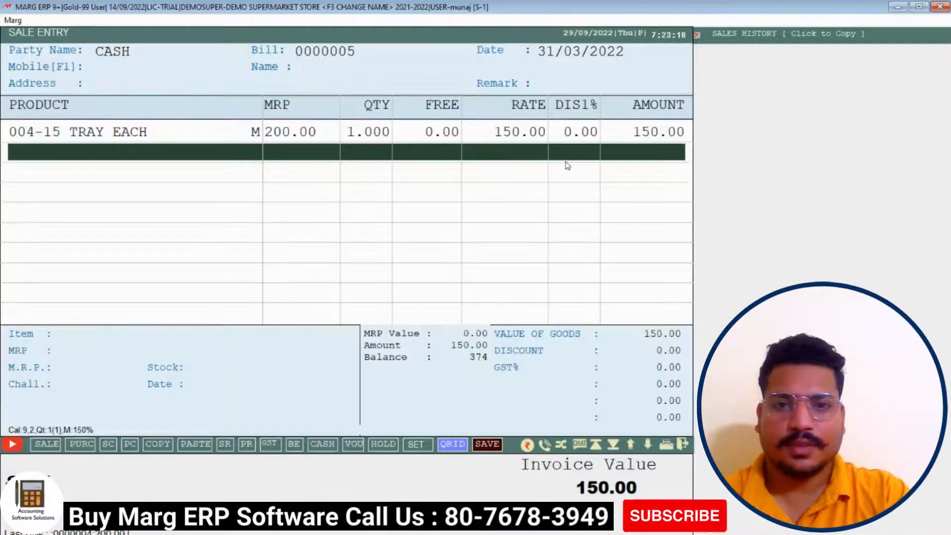
{"action": "key", "text": "End"}
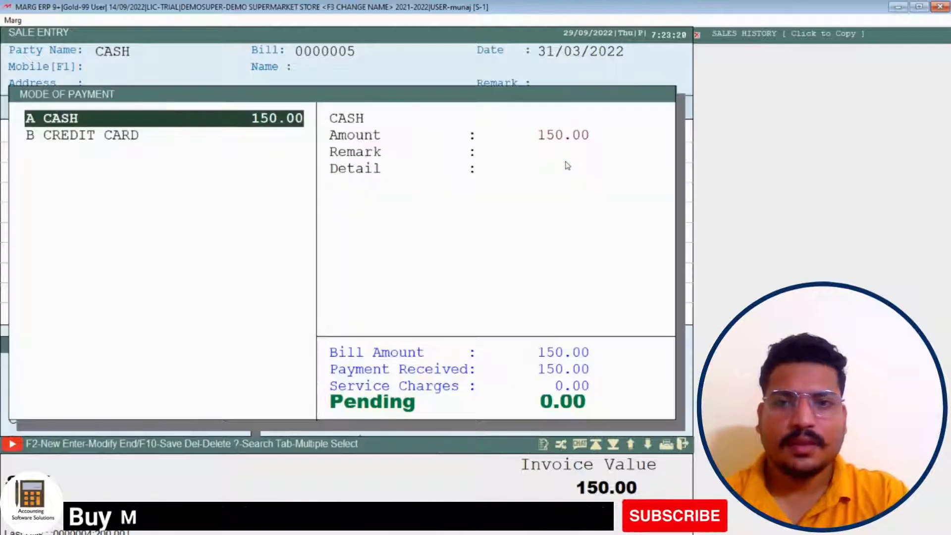
{"action": "key", "text": "Escape"}
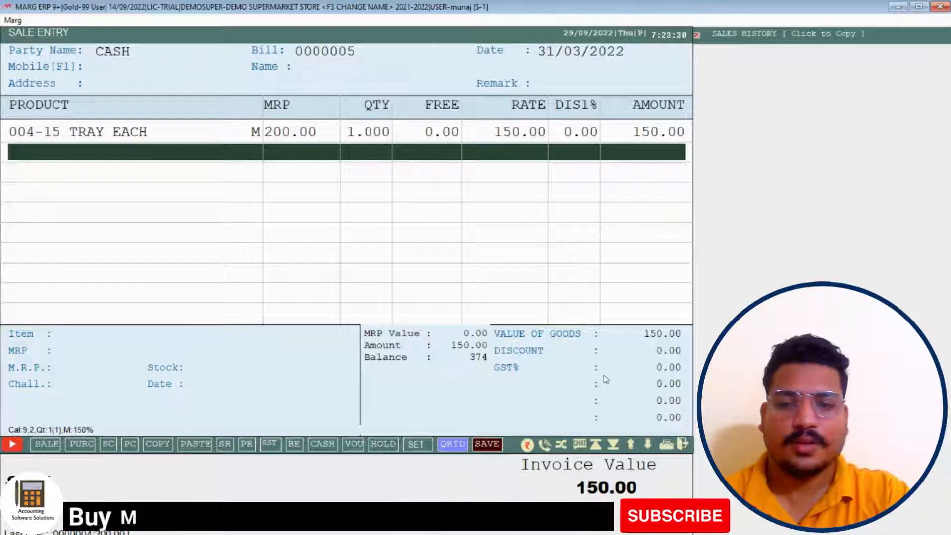
{"action": "key", "text": "Escape"}
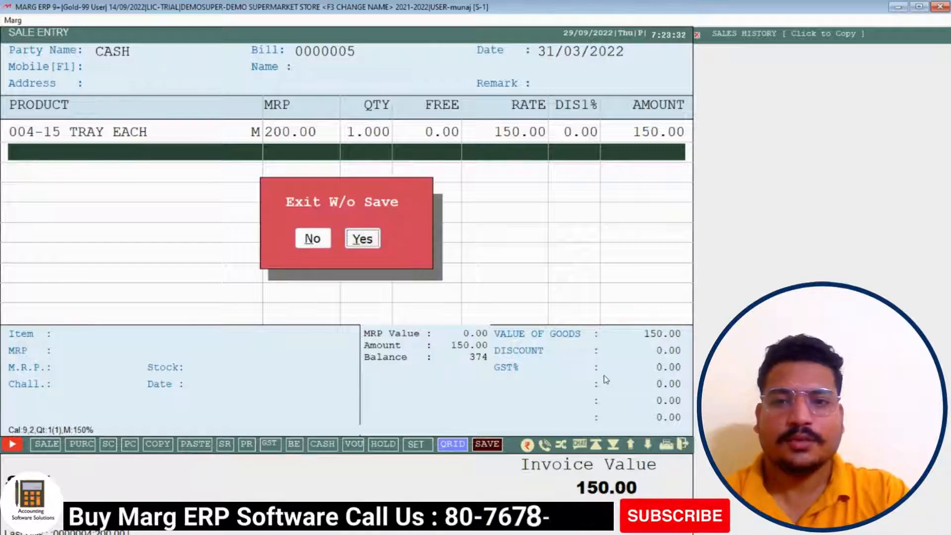
{"action": "key", "text": "Return"}
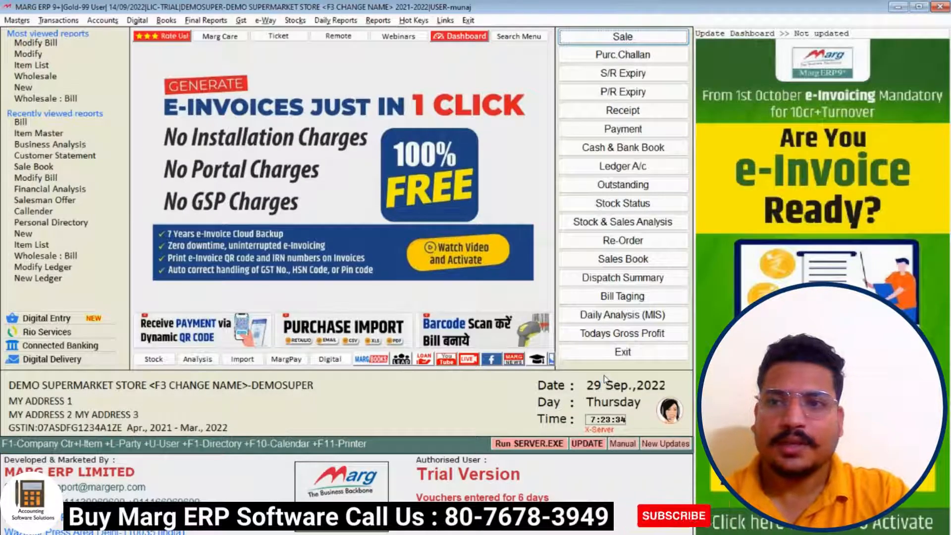
Open the Control Room via Alt+M and search the settings for 'BILL DISCOUNT'
{"action": "key", "text": "alt+m"}
{"action": "key", "text": "Up"}
{"action": "key", "text": "Right"}
{"action": "key", "text": "Return"}
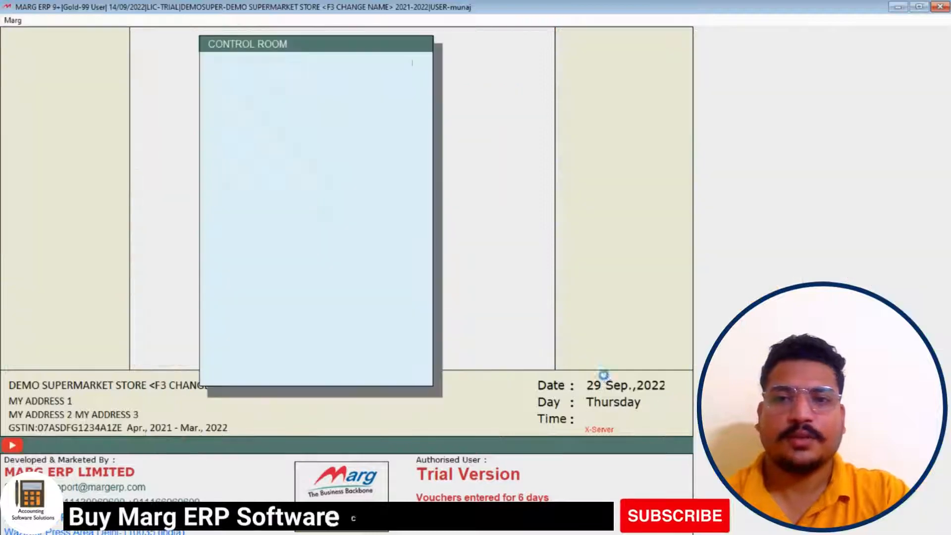
{"action": "key", "text": "Return"}
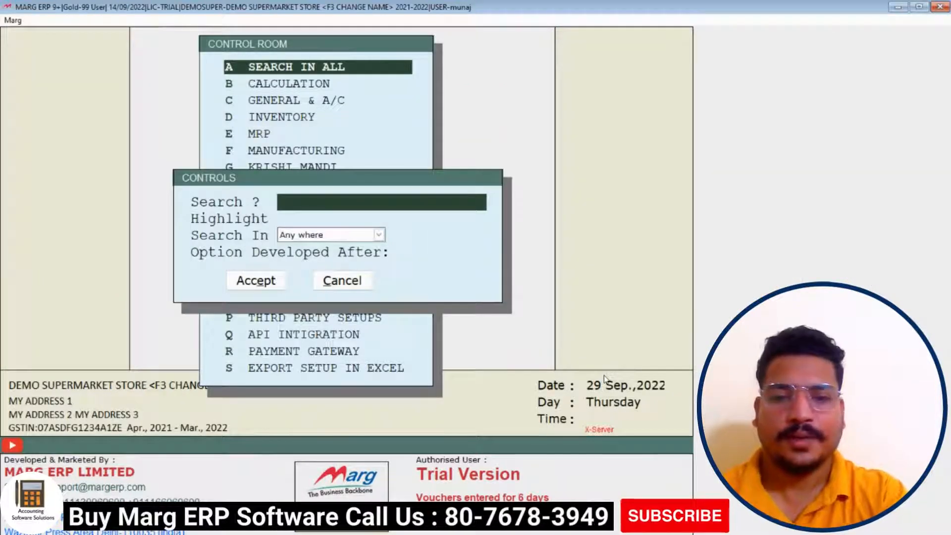
{"action": "type", "text": "ILL"}
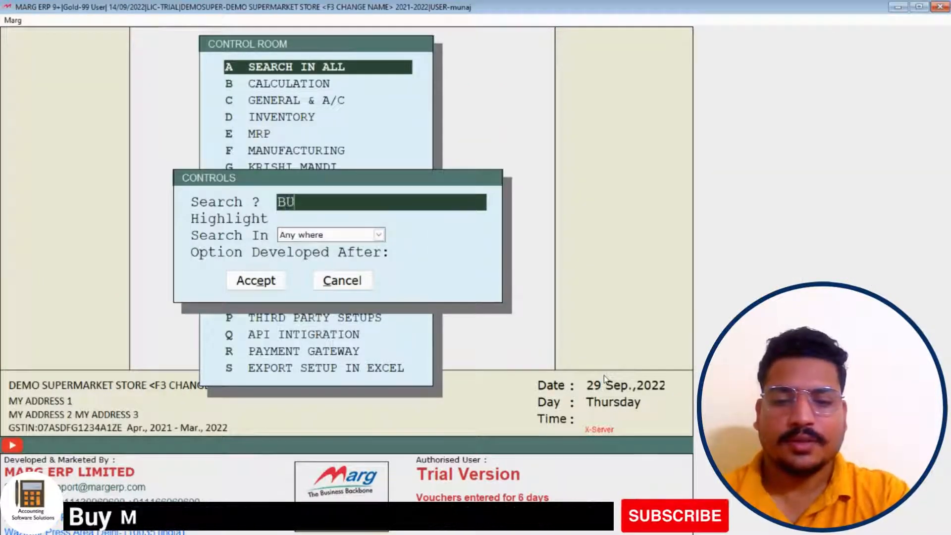
{"action": "type", "text": " DIS"}
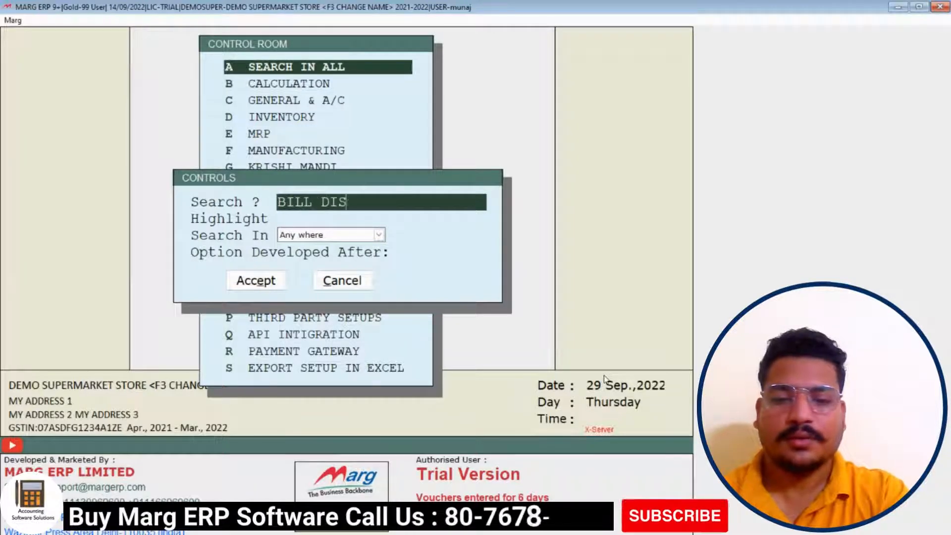
{"action": "type", "text": "COUNT"}
{"action": "key", "text": "Return"}
{"action": "key", "text": "Return"}
{"action": "key", "text": "Return"}
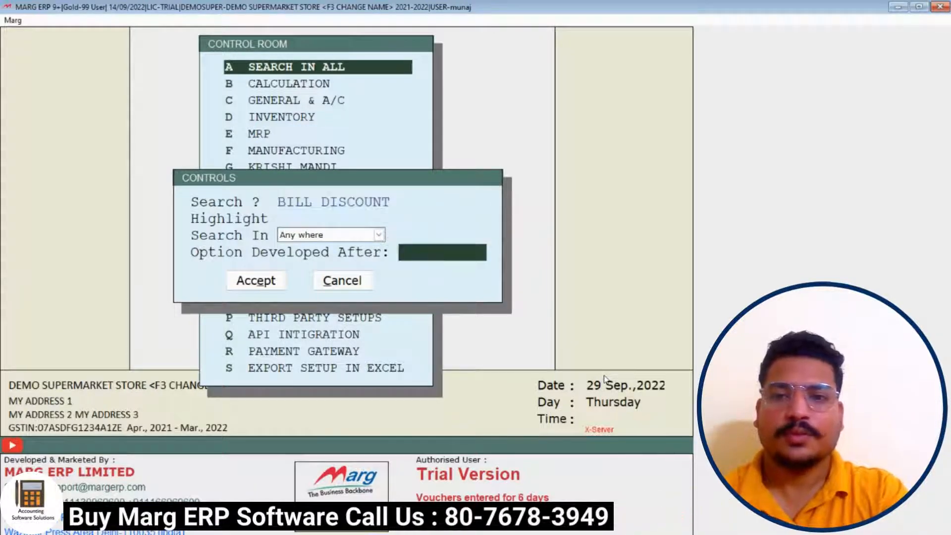
{"action": "key", "text": "Return"}
{"action": "key", "text": "Return"}
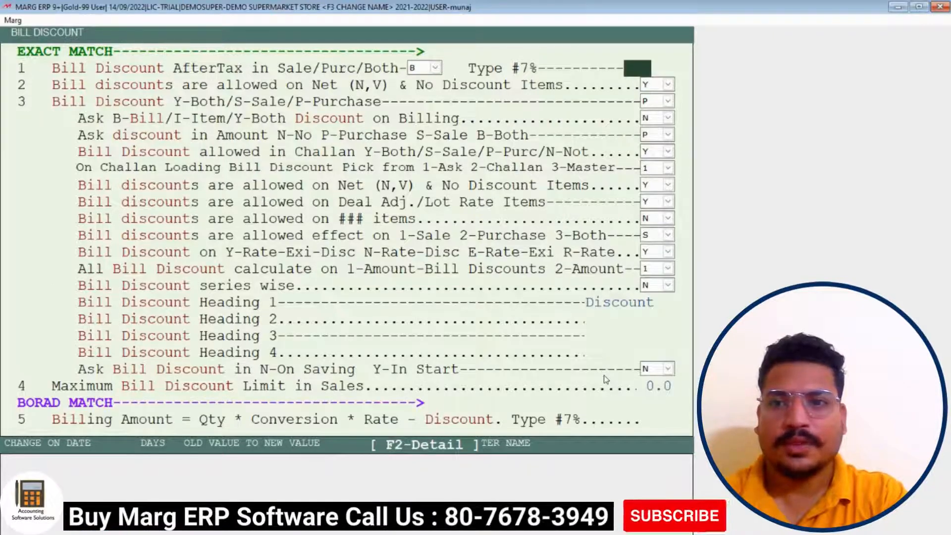
Apply bill discount to both sale and purchase, ask for it in billing, and set 'Ask discount in Amount' to B
{"action": "key", "text": "Return"}
{"action": "key", "text": "Return"}
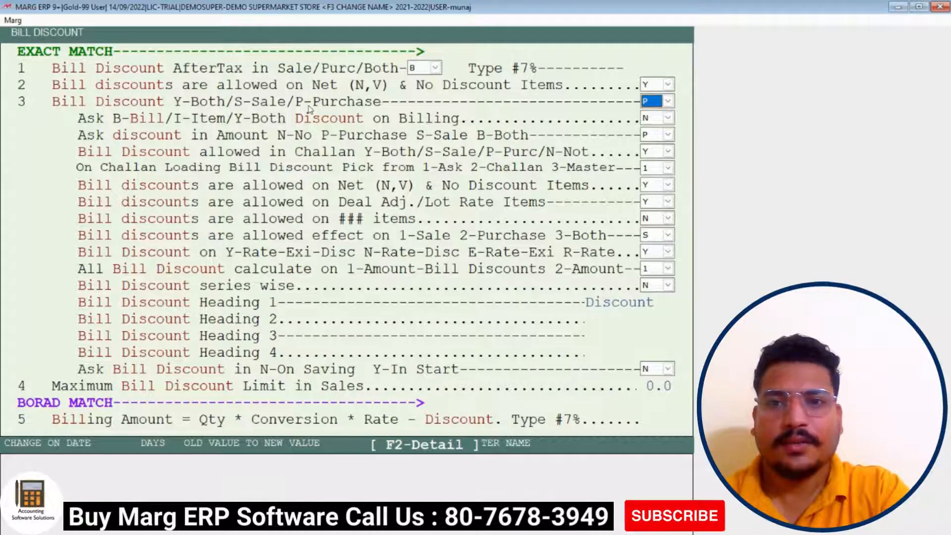
{"action": "left_click", "coordinate": [660, 101]}
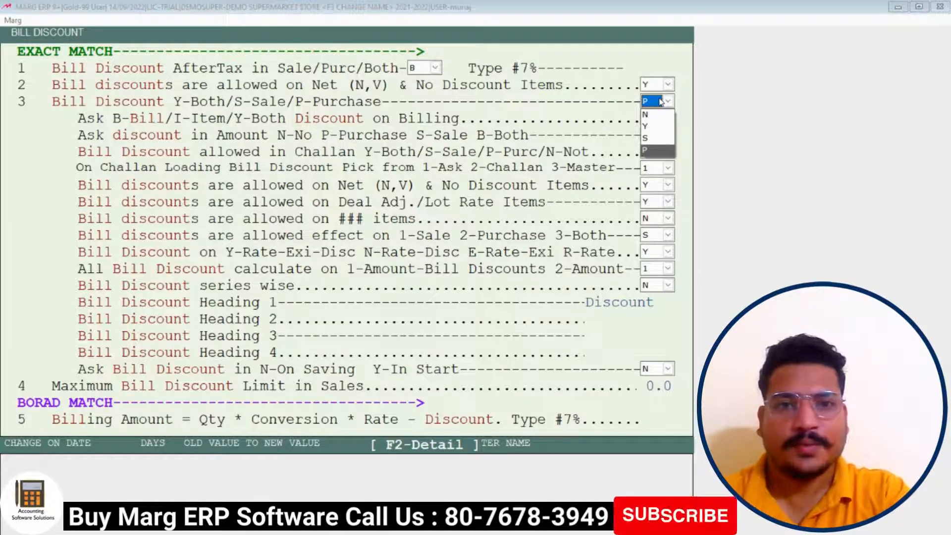
{"action": "left_click", "coordinate": [653, 125]}
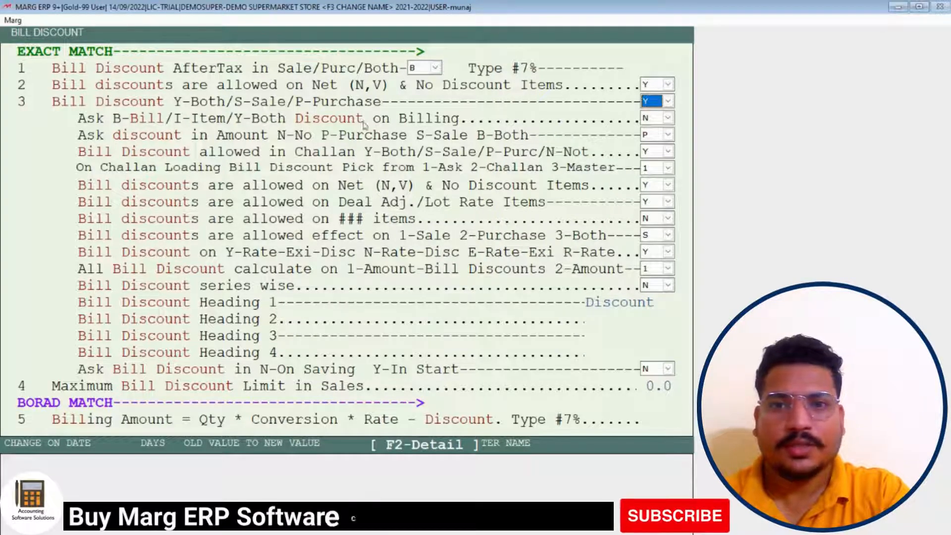
{"action": "left_click", "coordinate": [655, 118]}
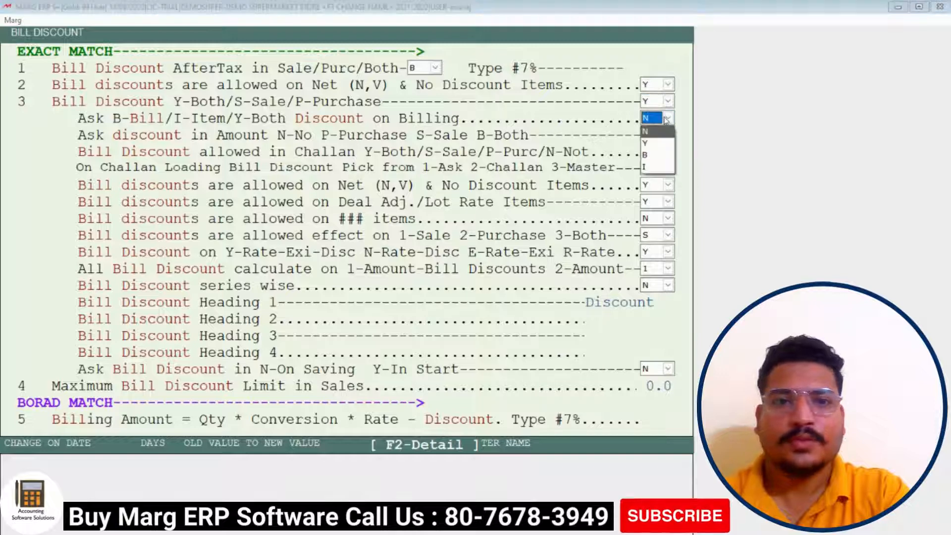
{"action": "left_click", "coordinate": [652, 156]}
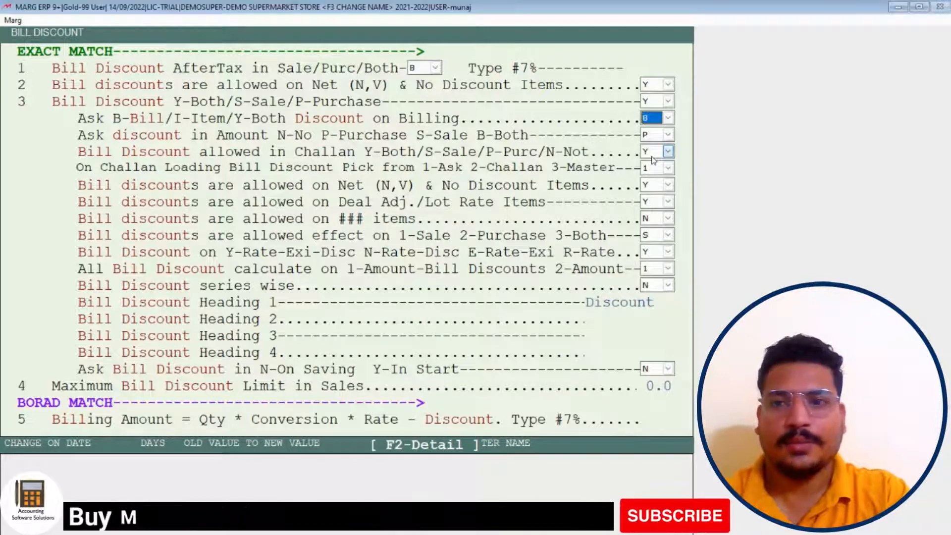
{"action": "key", "text": "Return"}
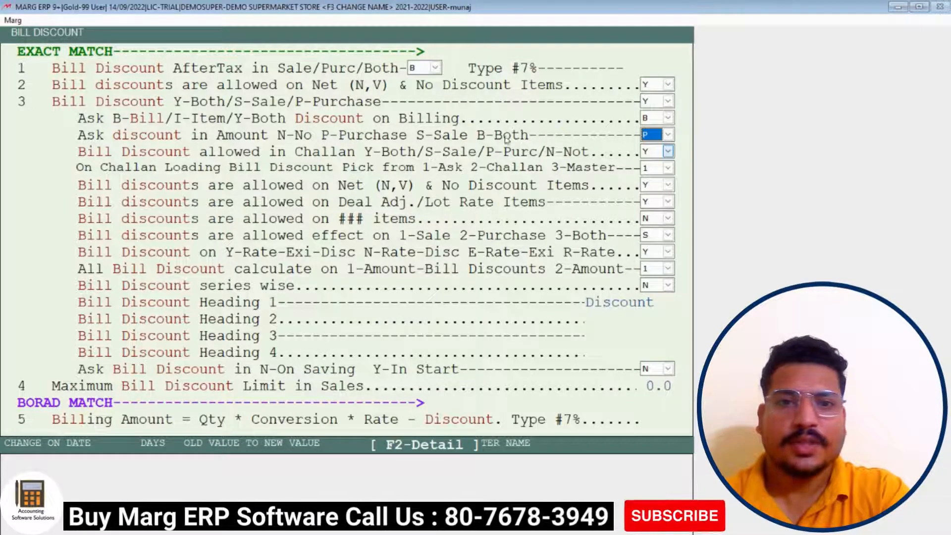
{"action": "left_click", "coordinate": [656, 139]}
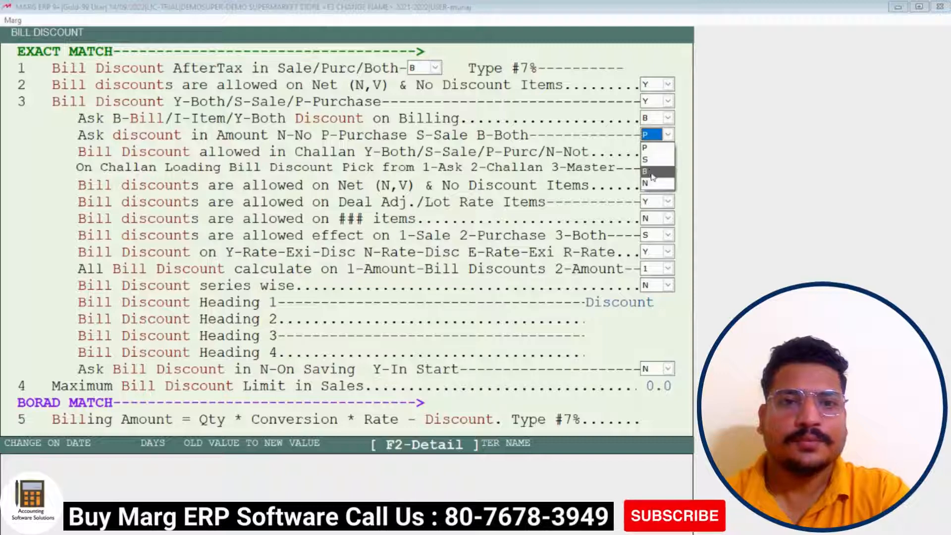
{"action": "left_click", "coordinate": [651, 173]}
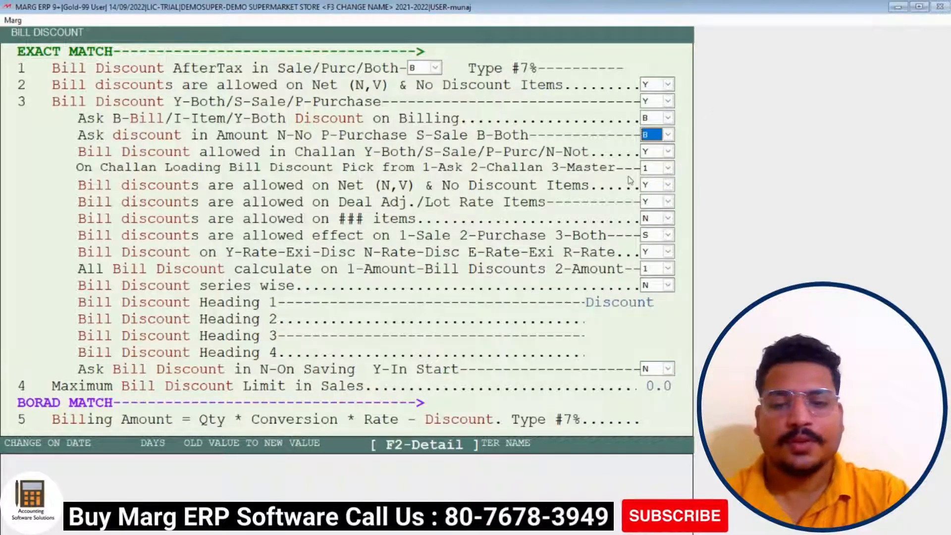
{"action": "key", "text": "Escape"}
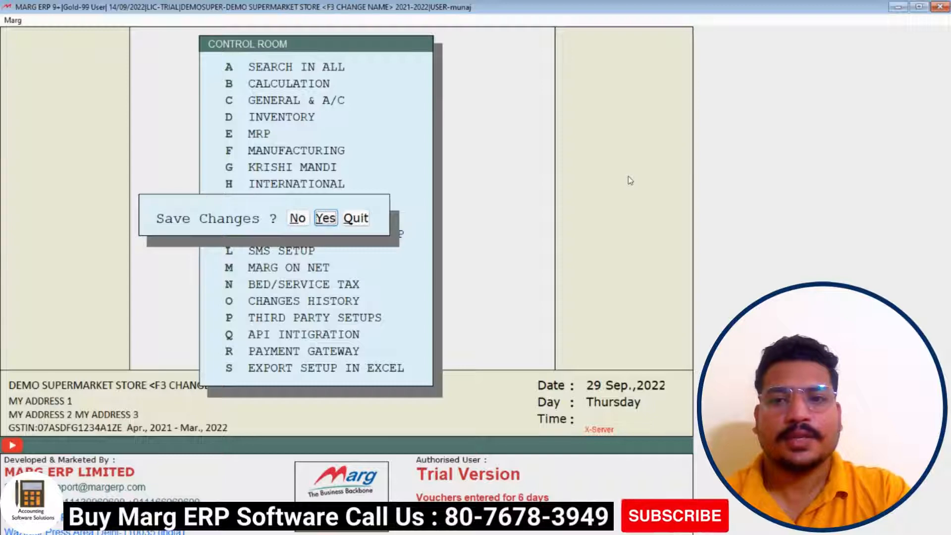
Save the discount settings and fill CASH bill 0000005 with four 004-15 TRAY EACH totalling 600.00
{"action": "key", "text": "Return"}
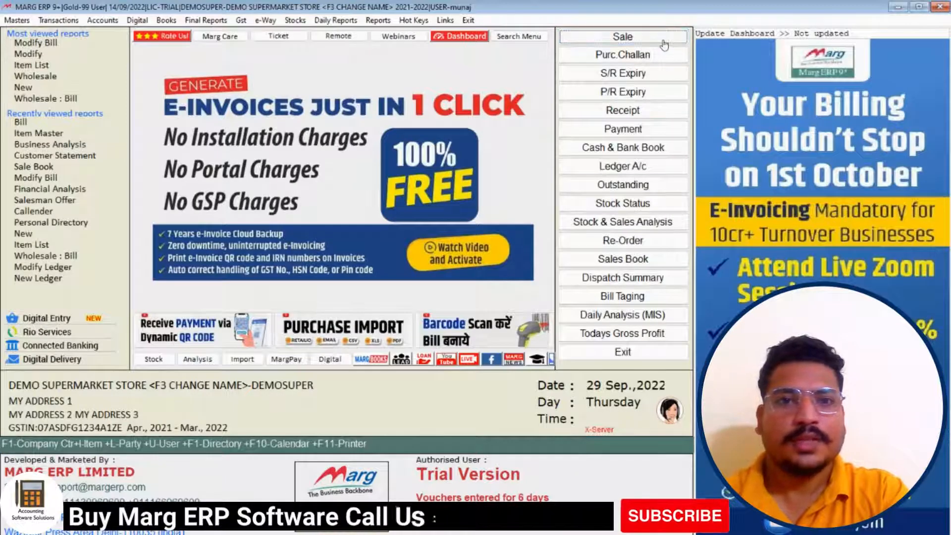
{"action": "left_click", "coordinate": [663, 42]}
{"action": "key", "text": "Return"}
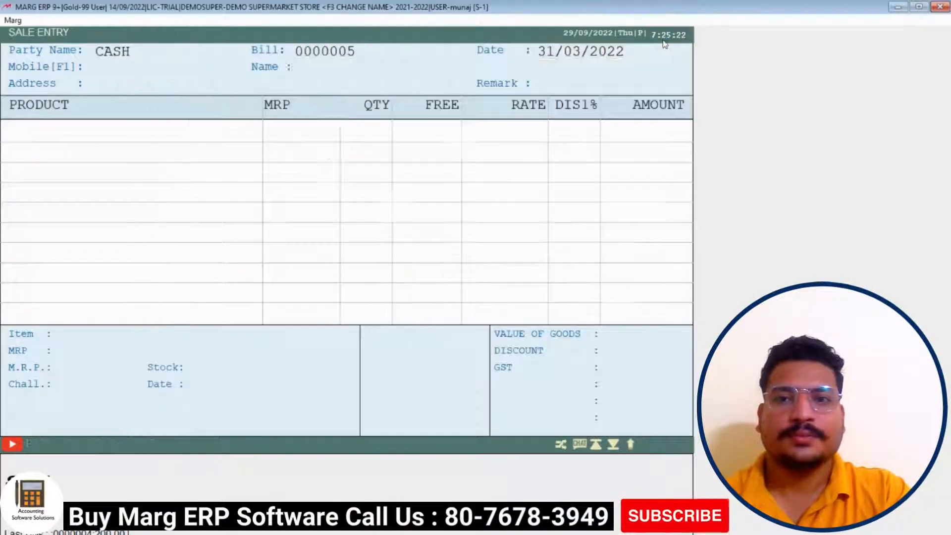
{"action": "key", "text": "Return"}
{"action": "key", "text": "Return"}
{"action": "key", "text": "Return"}
{"action": "key", "text": "Return"}
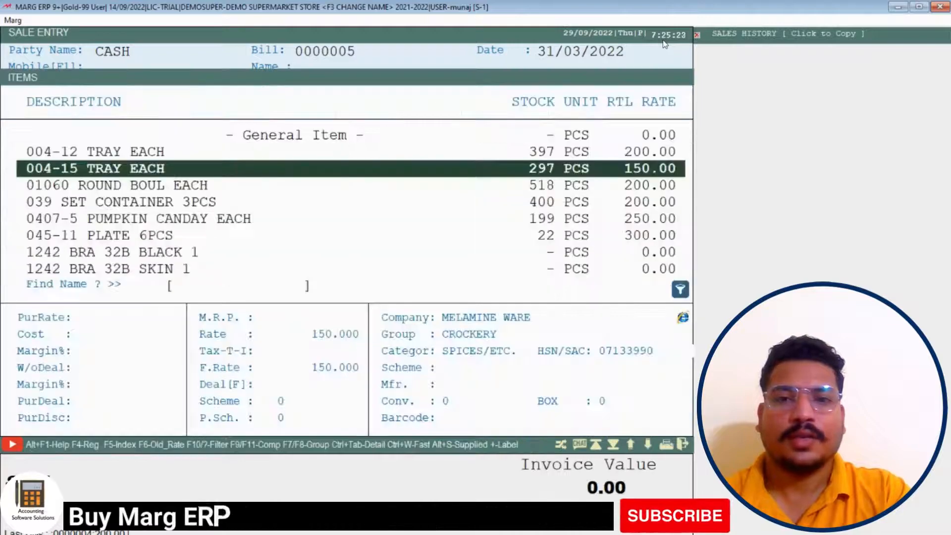
{"action": "key", "text": "Return"}
{"action": "key", "text": "Return"}
{"action": "key", "text": "Return"}
{"action": "key", "text": "Return"}
{"action": "key", "text": "Return"}
{"action": "key", "text": "Return"}
{"action": "key", "text": "Return"}
{"action": "key", "text": "Return"}
{"action": "key", "text": "Return"}
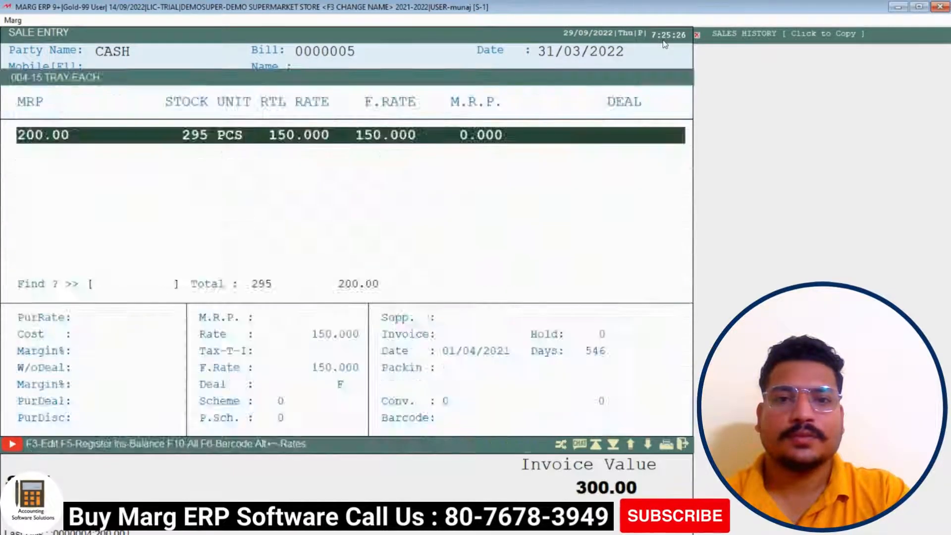
{"action": "key", "text": "Return"}
{"action": "key", "text": "Return"}
{"action": "key", "text": "Return"}
{"action": "key", "text": "Return"}
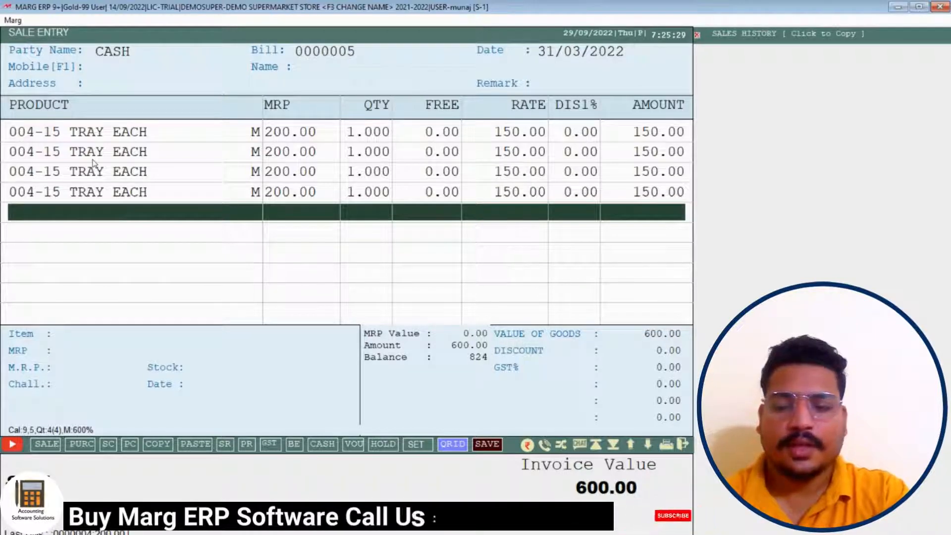
{"action": "key", "text": "Escape"}
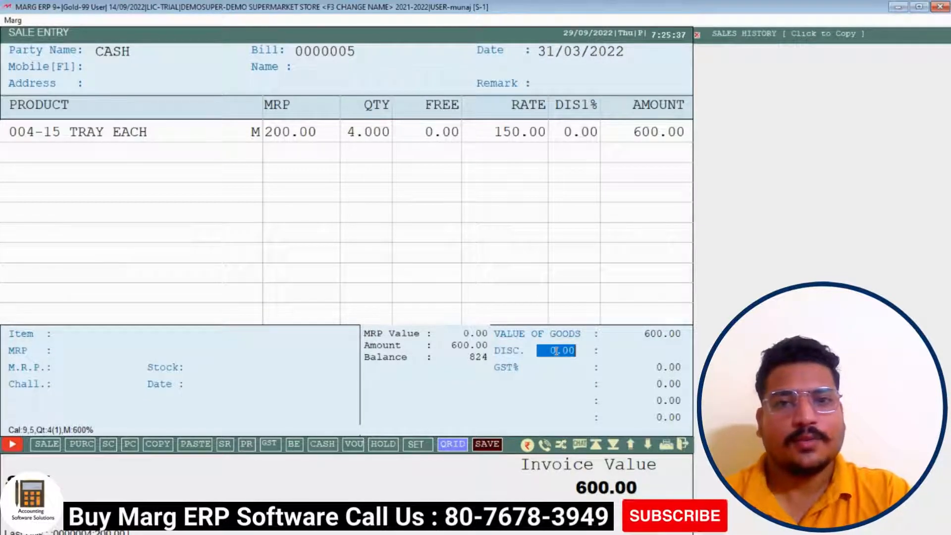
Apply a 50.00 amount discount, cutting the bill to 550.00, then back out to exit unsaved
{"action": "type", "text": "1"}
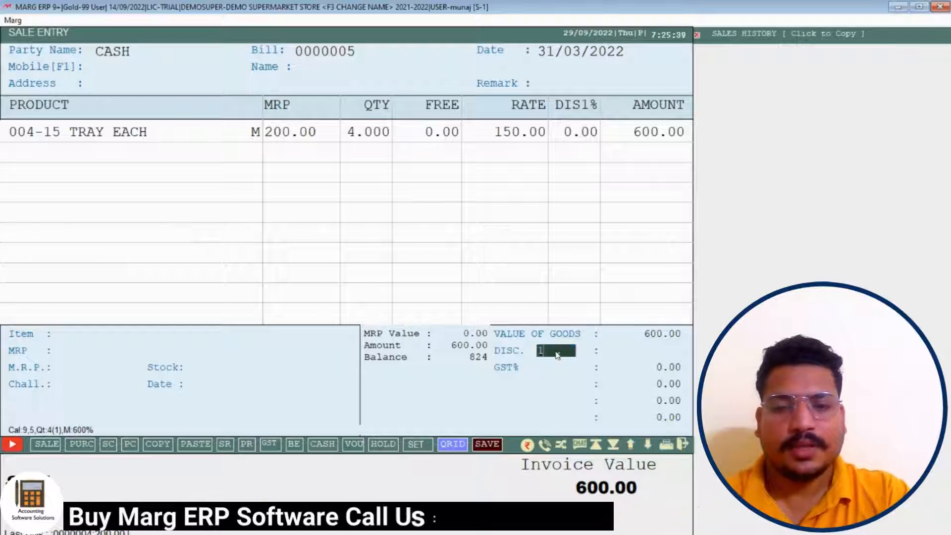
{"action": "type", "text": "2"}
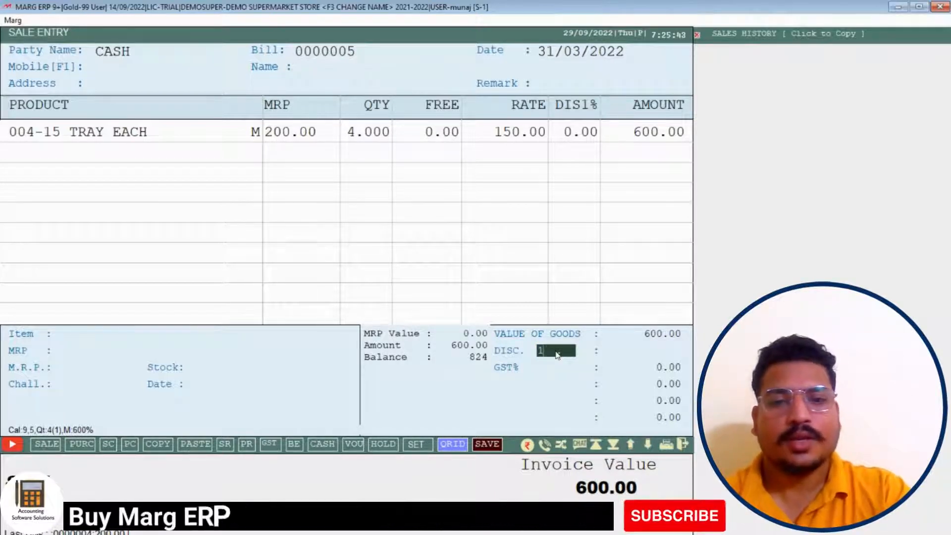
{"action": "key", "text": "BackSpace"}
{"action": "key", "text": "BackSpace"}
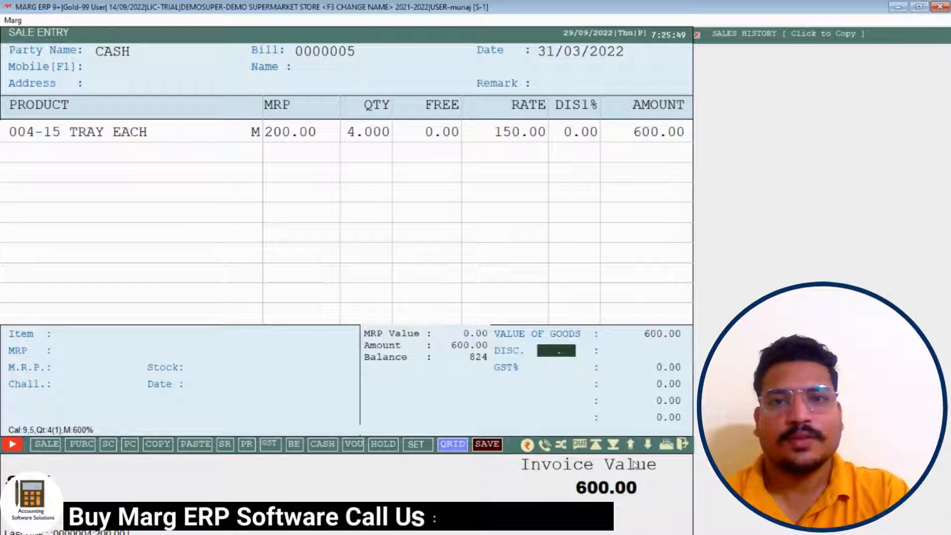
{"action": "key", "text": "Return"}
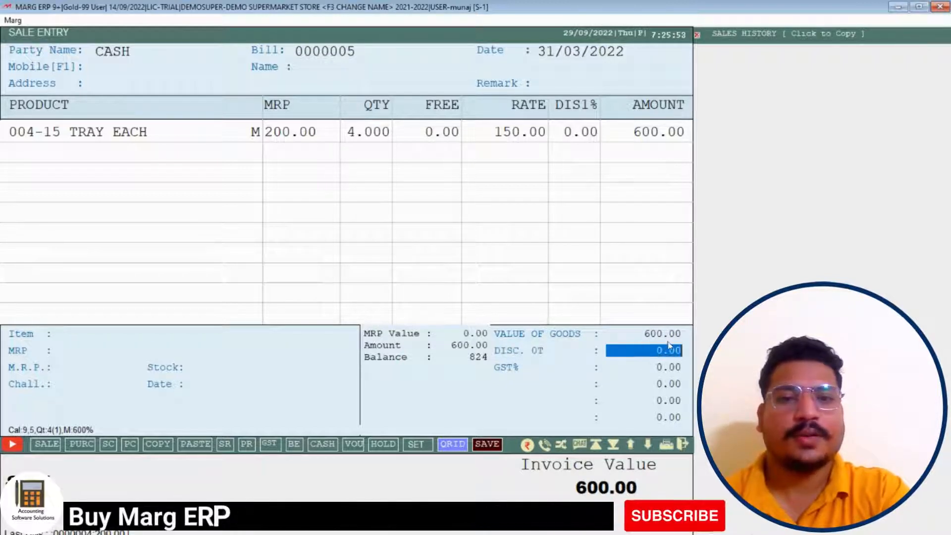
{"action": "type", "text": "50"}
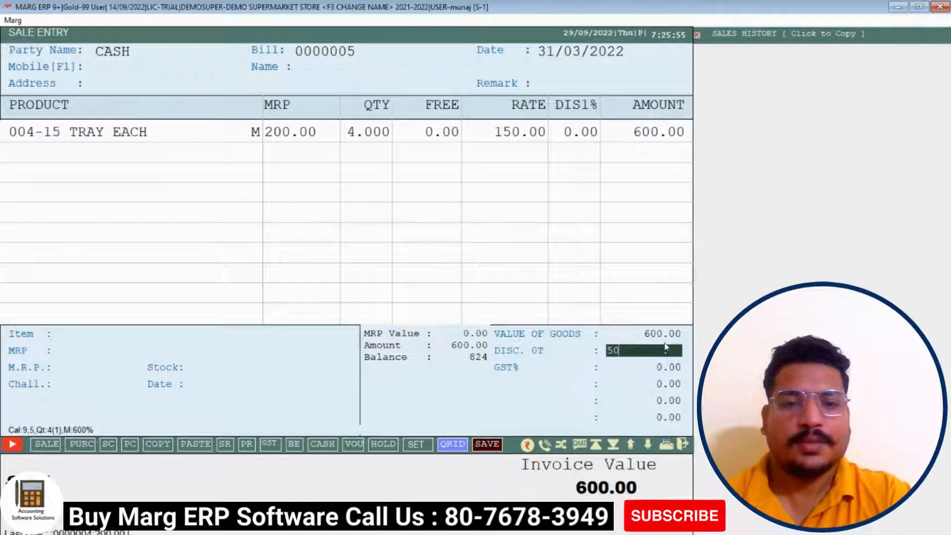
{"action": "key", "text": "Return"}
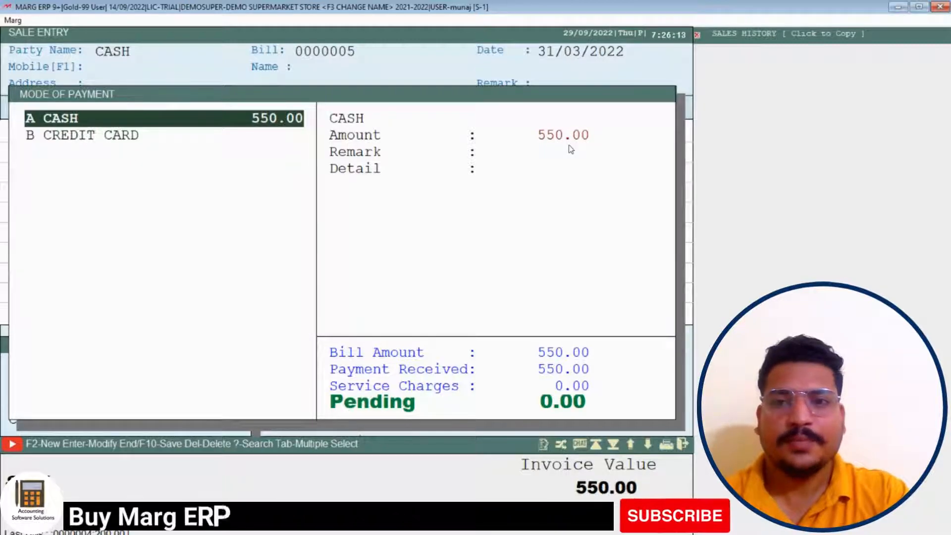
{"action": "key", "text": "Escape"}
{"action": "key", "text": "Escape"}
{"action": "key", "text": "Right"}
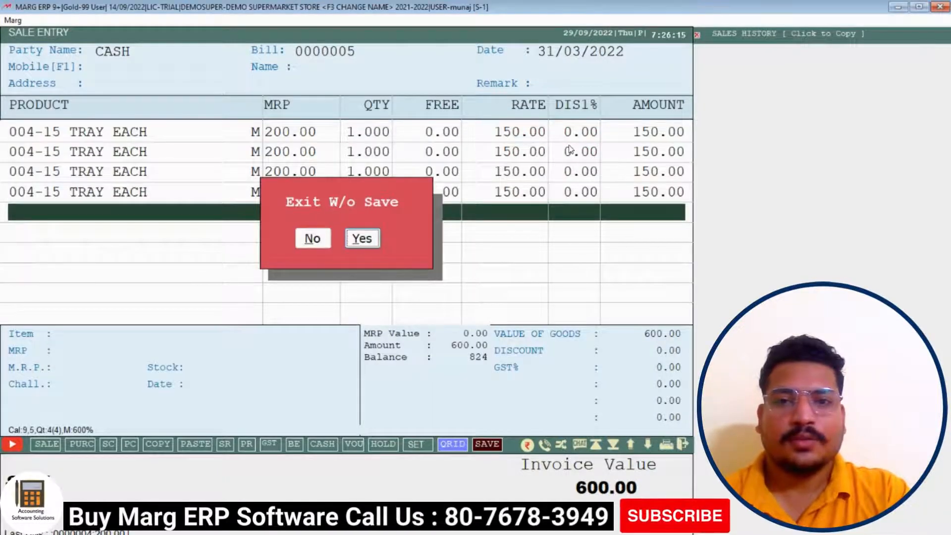
Try one 004-15 TRAY EACH line at 12% discount (132.00), then discard the bill unsaved
{"action": "key", "text": "Return"}
{"action": "key", "text": "Return"}
{"action": "key", "text": "Return"}
{"action": "key", "text": "Return"}
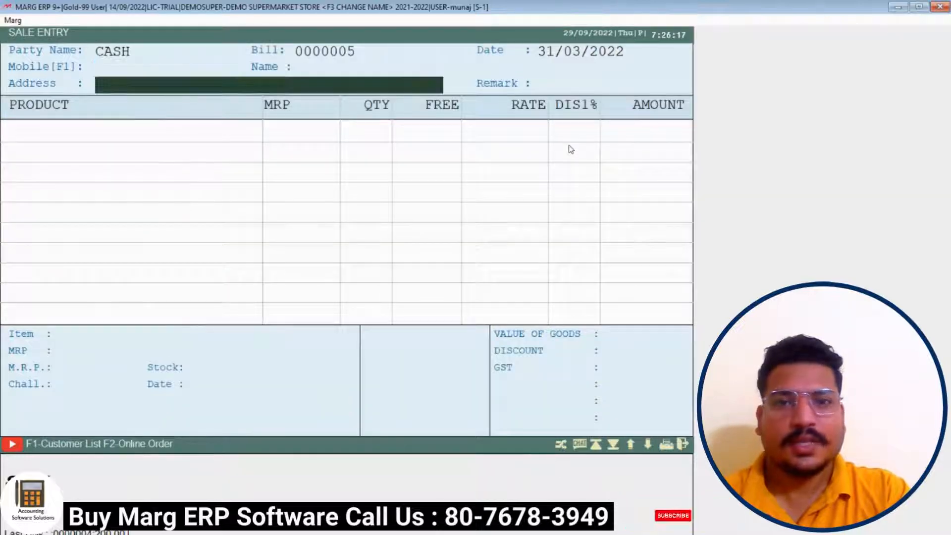
{"action": "key", "text": "Return"}
{"action": "key", "text": "Return"}
{"action": "key", "text": "Return"}
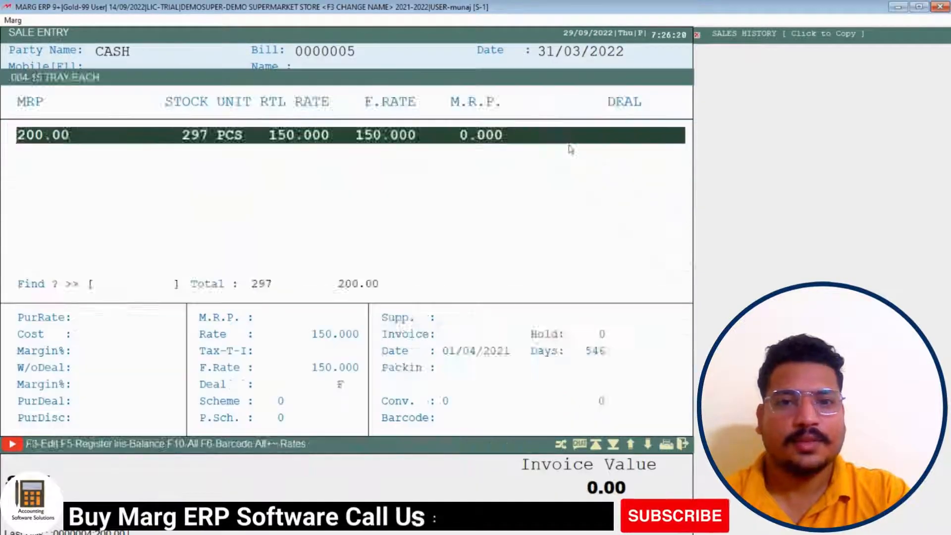
{"action": "key", "text": "Up"}
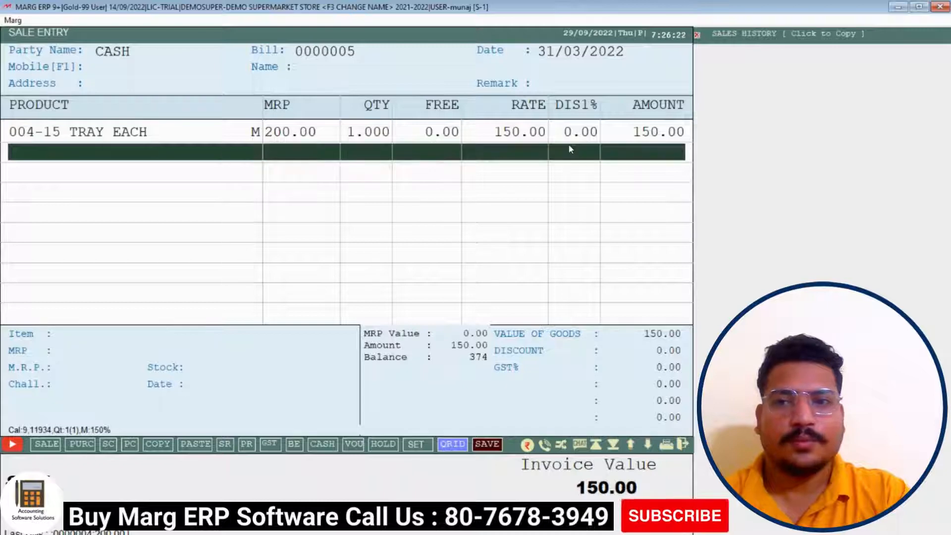
{"action": "key", "text": "Return"}
{"action": "key", "text": "Return"}
{"action": "key", "text": "Return"}
{"action": "key", "text": "Return"}
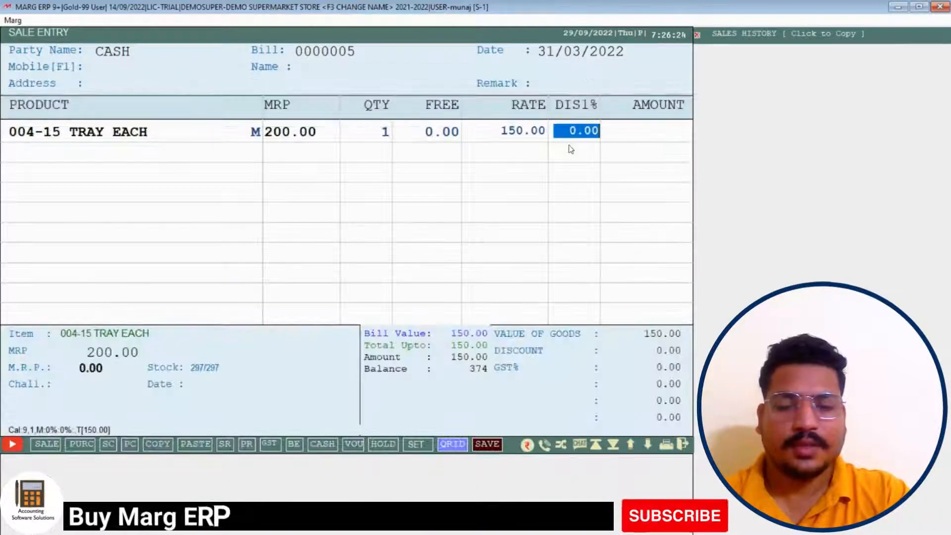
{"action": "type", "text": "23"}
{"action": "key", "text": "BackSpace"}
{"action": "key", "text": "BackSpace"}
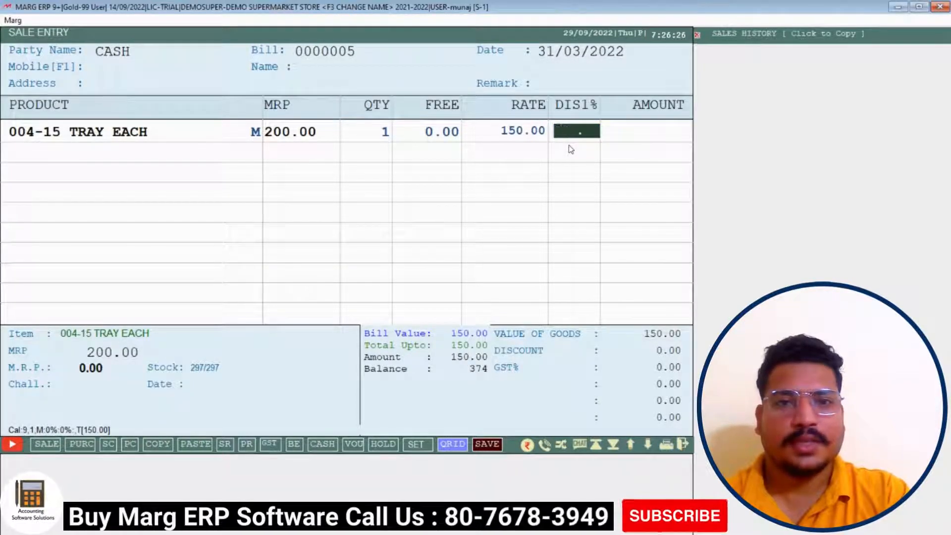
{"action": "type", "text": "12"}
{"action": "key", "text": "Return"}
{"action": "key", "text": "Return"}
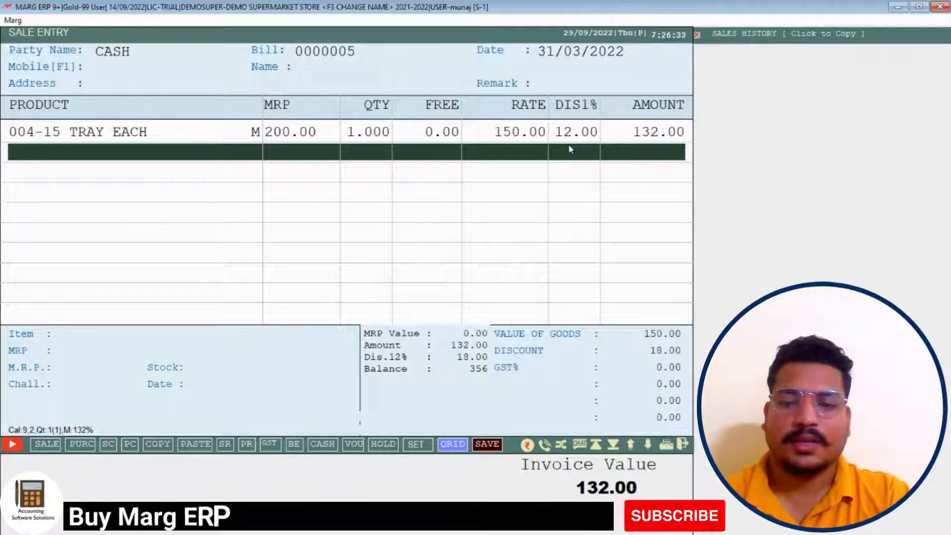
{"action": "key", "text": "Escape"}
{"action": "key", "text": "Return"}
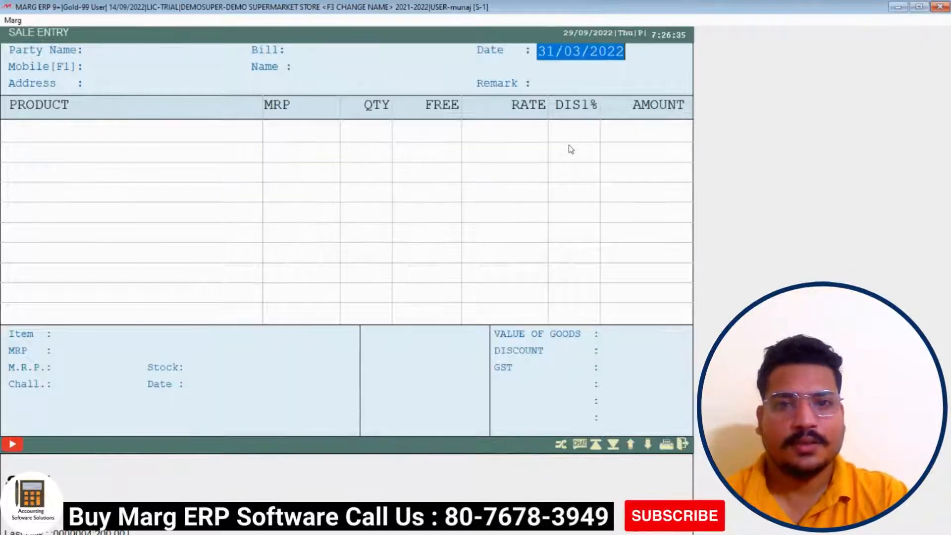
Leave sale entry and open the item master list from the masters menu
{"action": "key", "text": "Escape"}
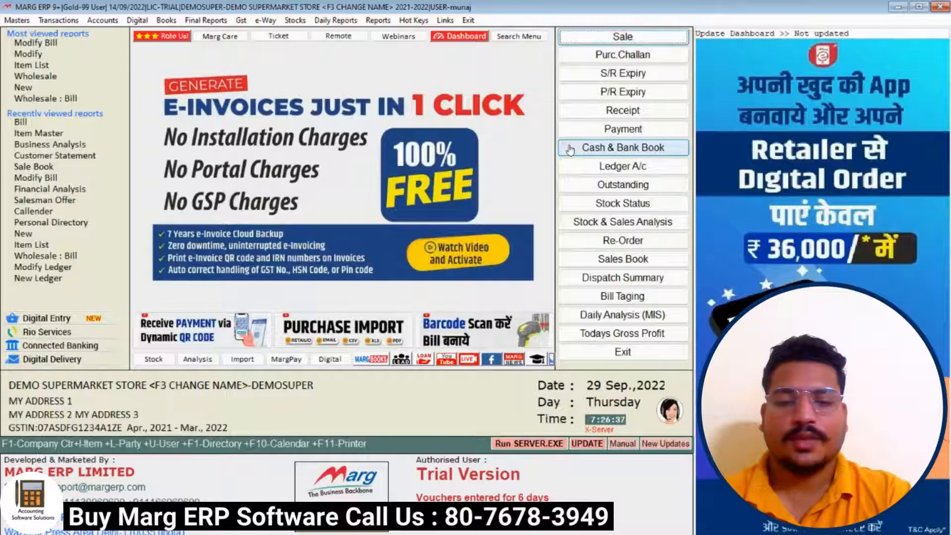
{"action": "key", "text": "ctrl+i"}
{"action": "key", "text": "Escape"}
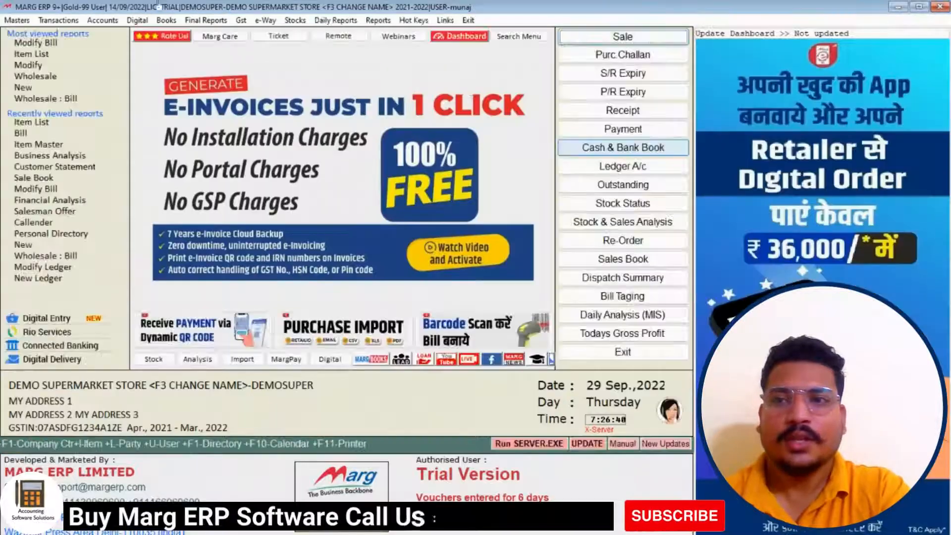
{"action": "left_click", "coordinate": [17, 20]}
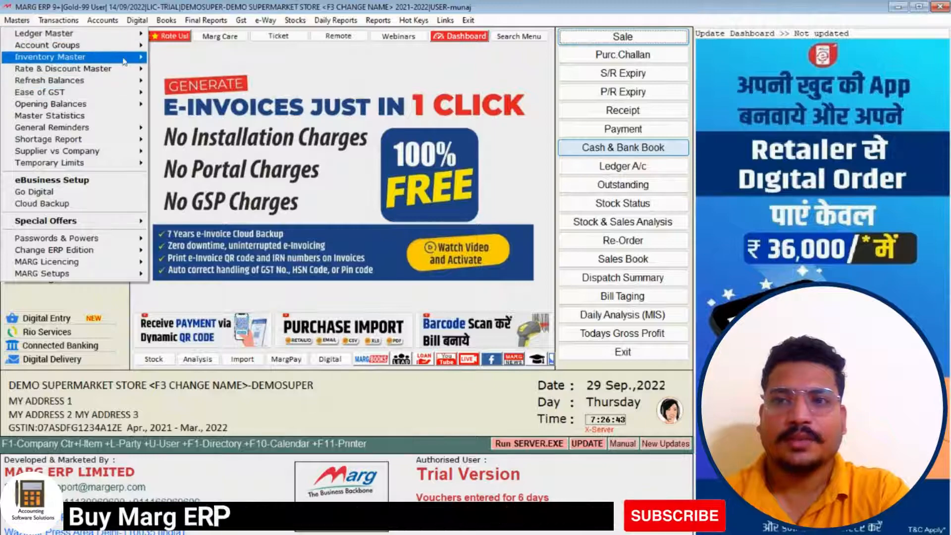
{"action": "mouse_move", "coordinate": [123, 62]}
{"action": "left_click", "coordinate": [170, 57]}
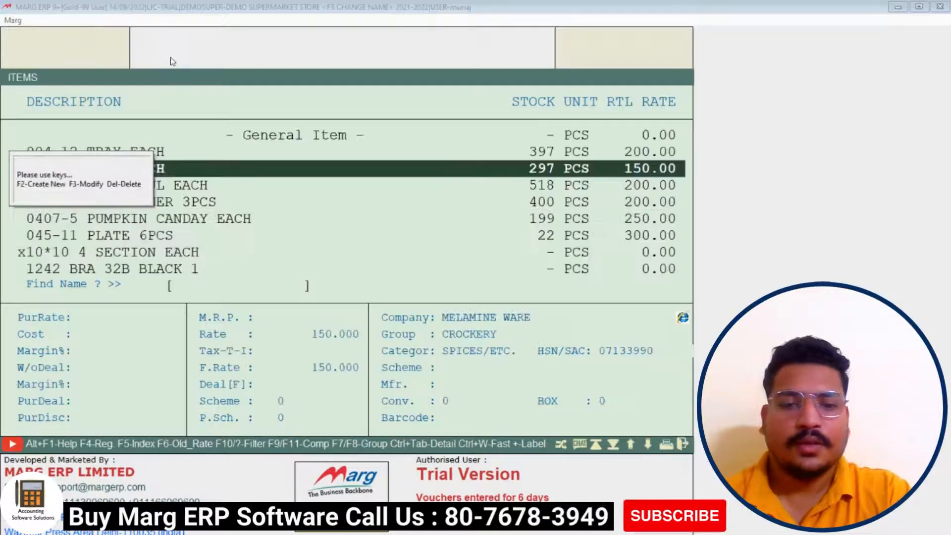
Set ITEM DISC-1 of 004-12 TRAY EACH to 8 and save the item
{"action": "key", "text": "Up"}
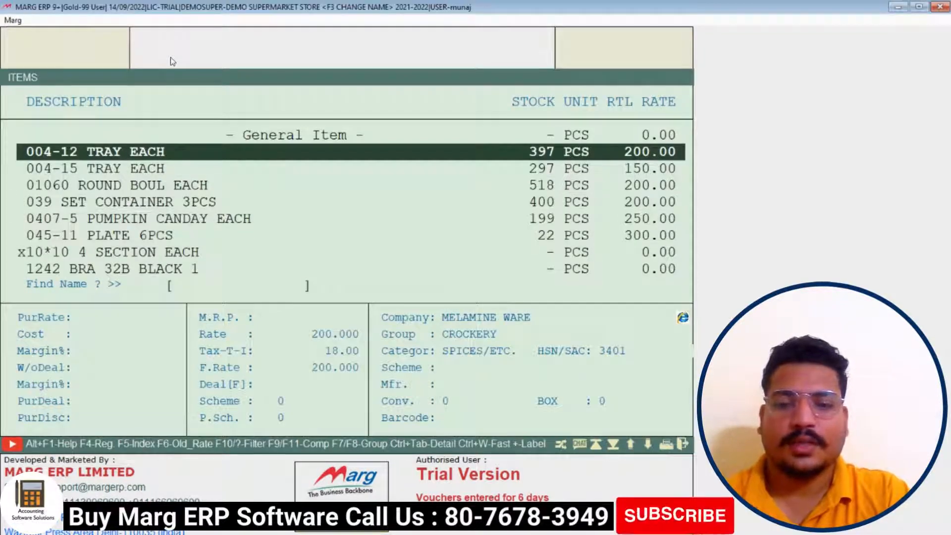
{"action": "key", "text": "Return"}
{"action": "key", "text": "Return"}
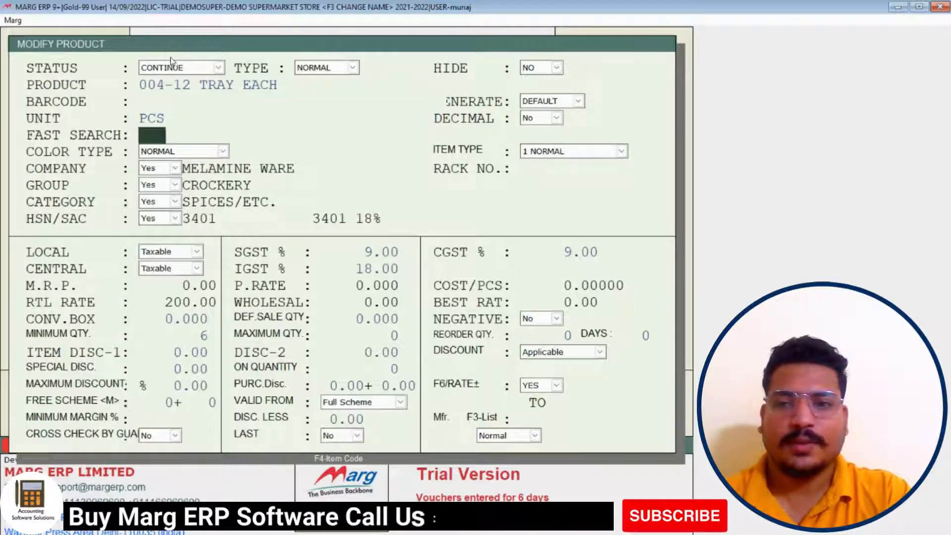
{"action": "key", "text": "Return"}
{"action": "key", "text": "Return"}
{"action": "key", "text": "Return"}
{"action": "key", "text": "Return"}
{"action": "key", "text": "Return"}
{"action": "key", "text": "Return"}
{"action": "key", "text": "Return"}
{"action": "key", "text": "Return"}
{"action": "key", "text": "Return"}
{"action": "key", "text": "Return"}
{"action": "key", "text": "Return"}
{"action": "key", "text": "Return"}
{"action": "key", "text": "Return"}
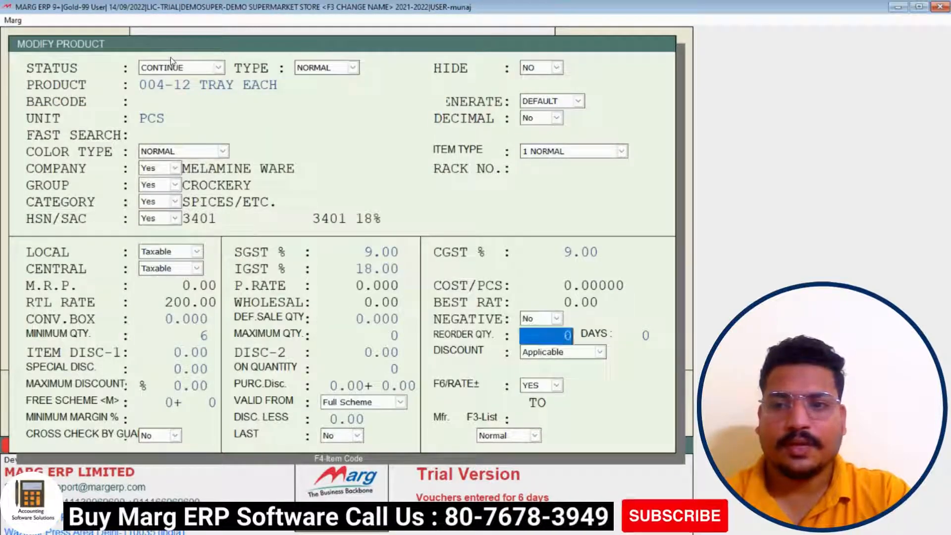
{"action": "key", "text": "Return"}
{"action": "key", "text": "Return"}
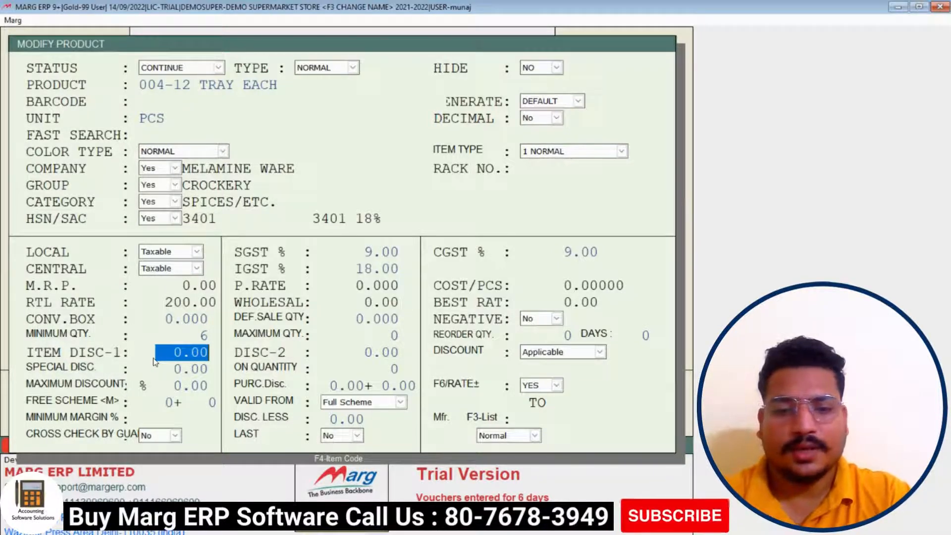
{"action": "type", "text": "8 ."}
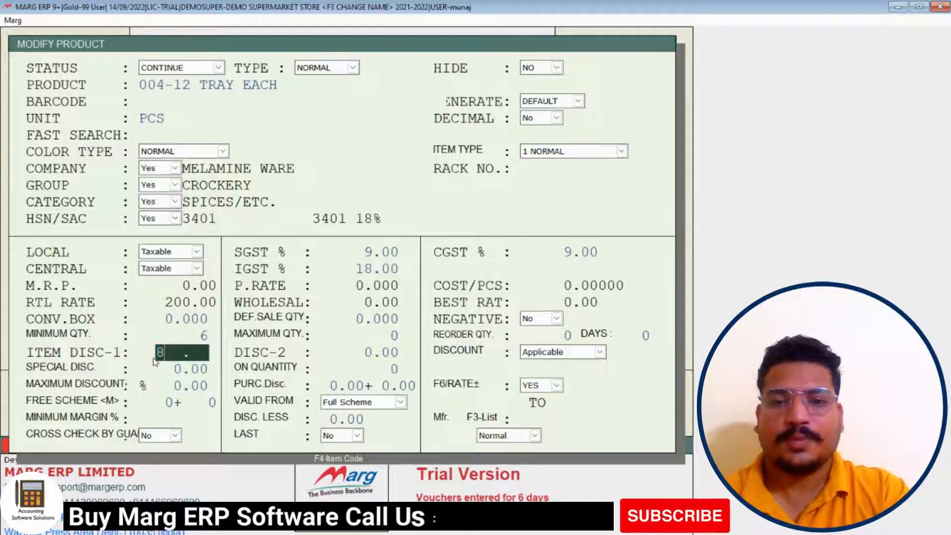
{"action": "key", "text": "Return"}
{"action": "key", "text": "Return"}
{"action": "key", "text": "Return"}
{"action": "key", "text": "Escape"}
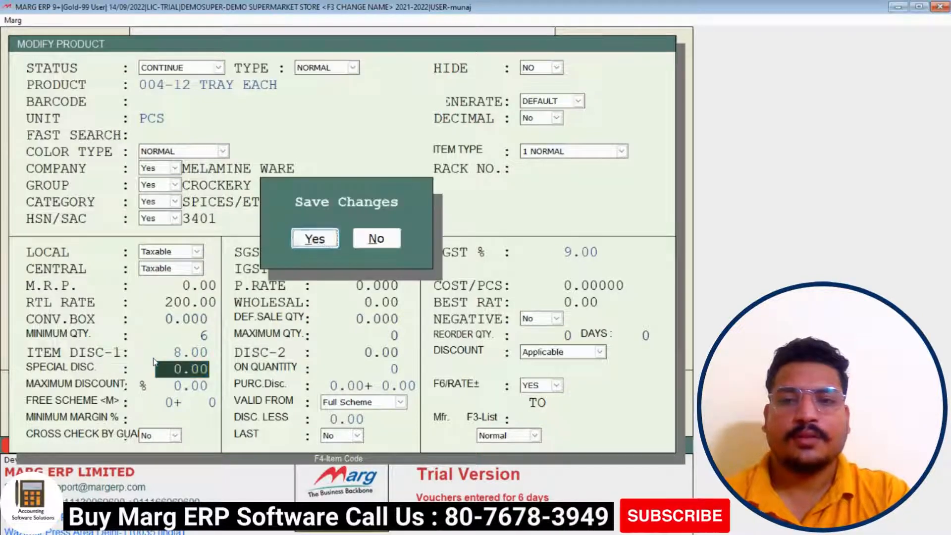
{"action": "key", "text": "Return"}
{"action": "key", "text": "Down"}
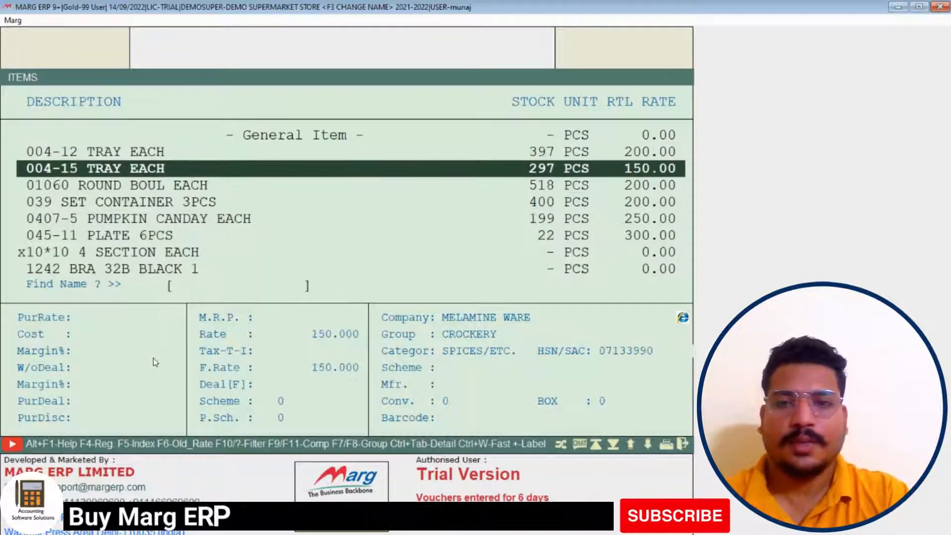
Give 004-15 TRAY EACH an item discount of 10 and save it
{"action": "key", "text": "Return"}
{"action": "key", "text": "Return"}
{"action": "key", "text": "Return"}
{"action": "key", "text": "Return"}
{"action": "key", "text": "Return"}
{"action": "key", "text": "Return"}
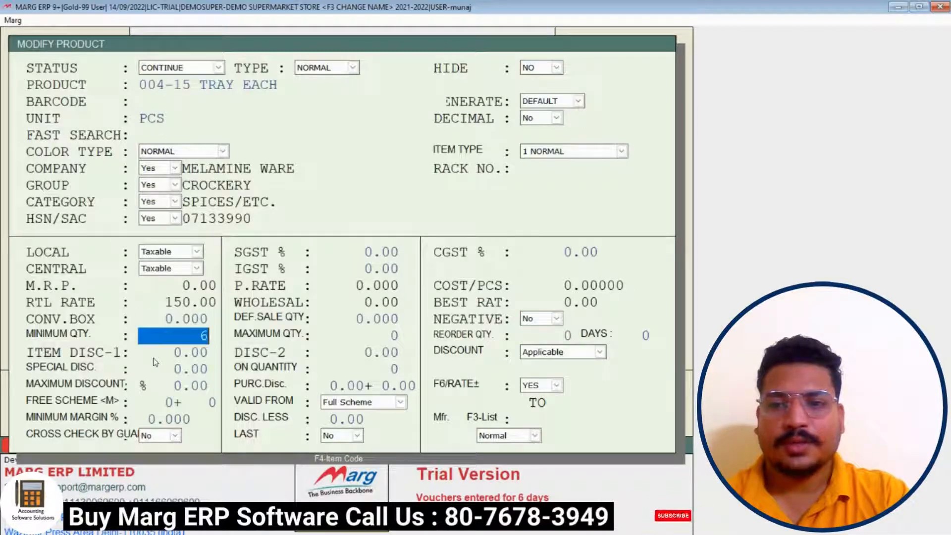
{"action": "type", "text": "10"}
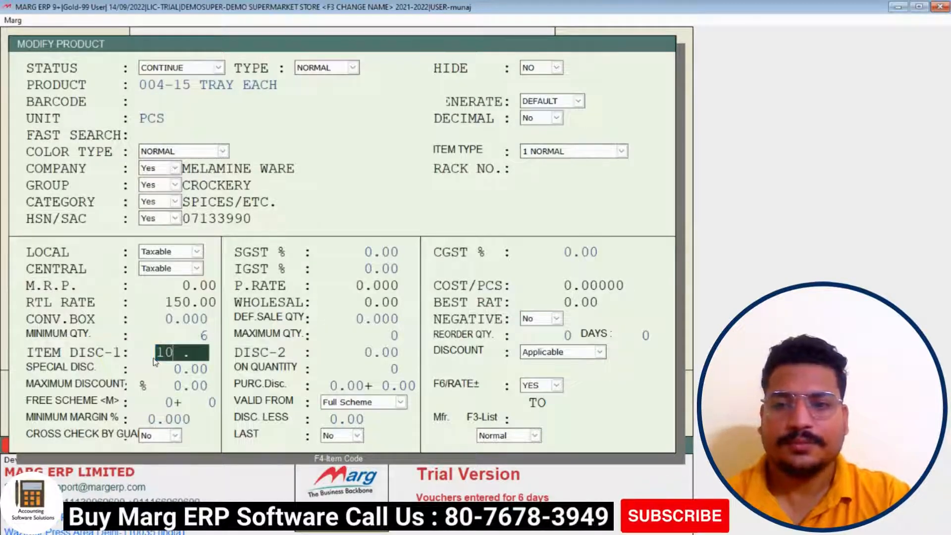
{"action": "key", "text": "Return"}
{"action": "key", "text": "Return"}
{"action": "key", "text": "Return"}
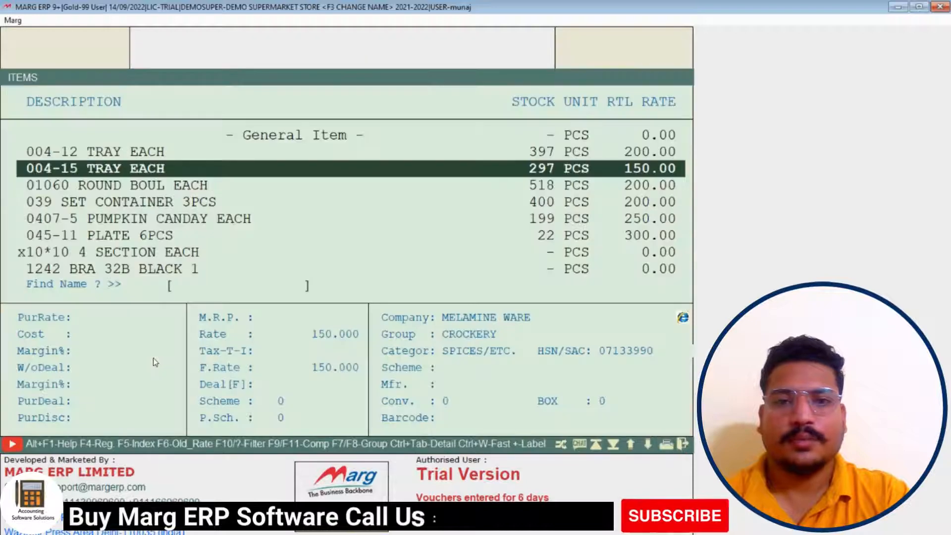
{"action": "key", "text": "Down"}
Give 01060 ROUND BOUL EACH an item discount of 15 and return to the main screen
{"action": "key", "text": "Return"}
{"action": "key", "text": "Return"}
{"action": "key", "text": "Return"}
{"action": "key", "text": "Return"}
{"action": "key", "text": "Return"}
{"action": "key", "text": "Return"}
{"action": "key", "text": "Return"}
{"action": "key", "text": "Return"}
{"action": "key", "text": "Return"}
{"action": "key", "text": "Return"}
{"action": "key", "text": "Return"}
{"action": "key", "text": "Return"}
{"action": "key", "text": "Return"}
{"action": "key", "text": "Return"}
{"action": "key", "text": "Return"}
{"action": "key", "text": "Return"}
{"action": "key", "text": "Return"}
{"action": "key", "text": "Return"}
{"action": "key", "text": "Return"}
{"action": "key", "text": "Return"}
{"action": "key", "text": "Return"}
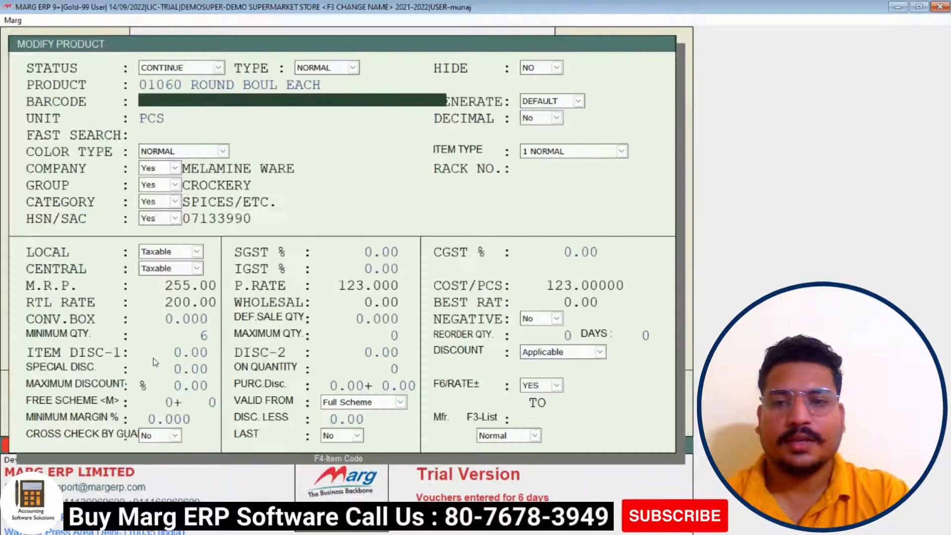
{"action": "key", "text": "Return"}
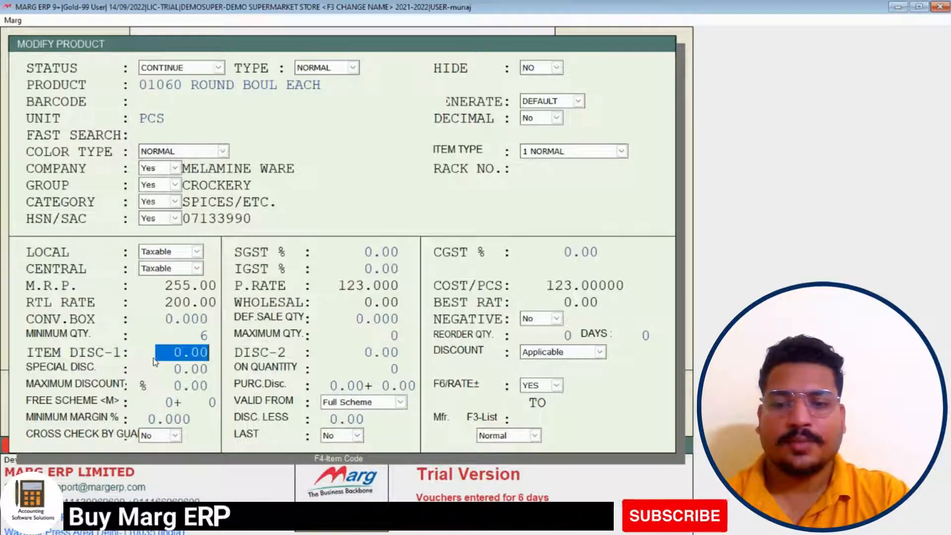
{"action": "type", "text": "15 ."}
{"action": "key", "text": "Return"}
{"action": "key", "text": "Return"}
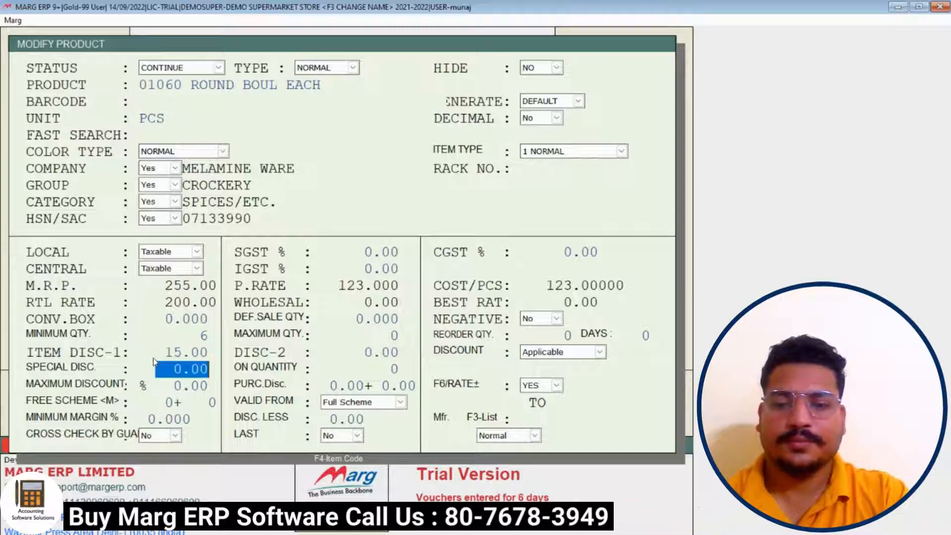
{"action": "key", "text": "Return"}
{"action": "key", "text": "Return"}
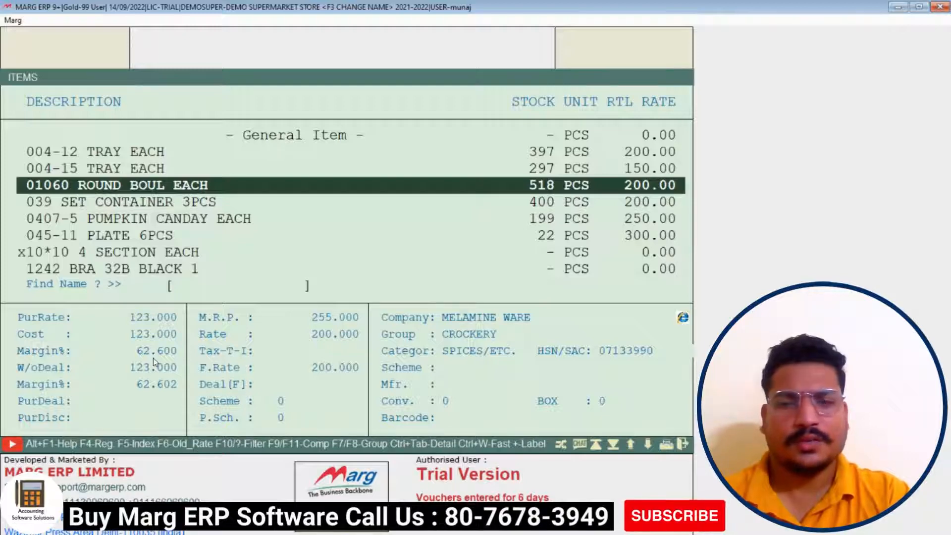
{"action": "key", "text": "Escape"}
Start a new cash sale bill and add 004-12 TRAY EACH at its 8% discount
{"action": "key", "text": "Return"}
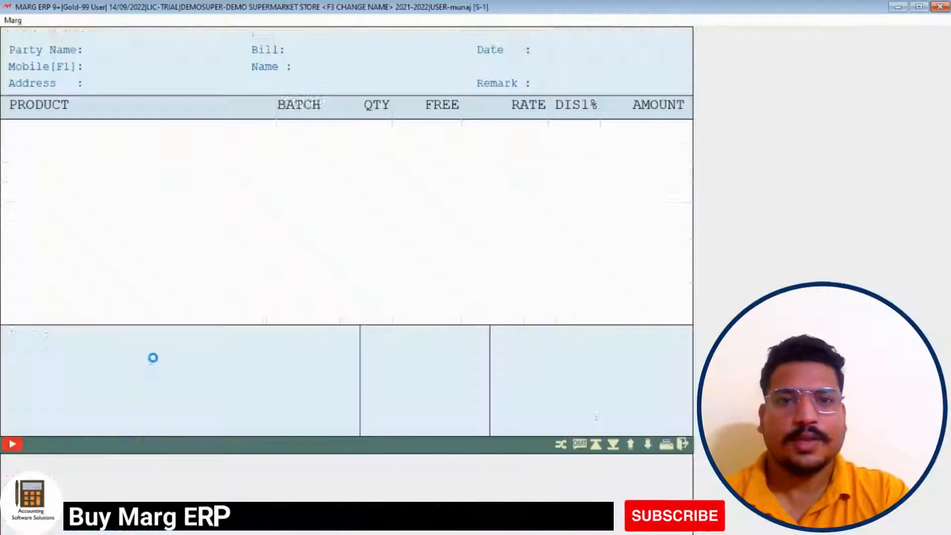
{"action": "key", "text": "Return"}
{"action": "key", "text": "Return"}
{"action": "key", "text": "Return"}
{"action": "key", "text": "Return"}
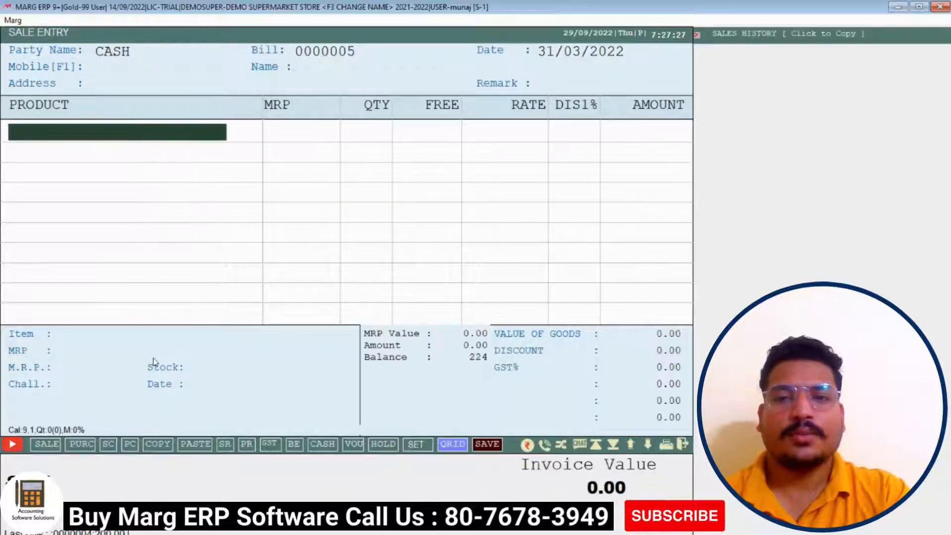
{"action": "key", "text": "Return"}
{"action": "key", "text": "Up"}
{"action": "key", "text": "Return"}
{"action": "key", "text": "Return"}
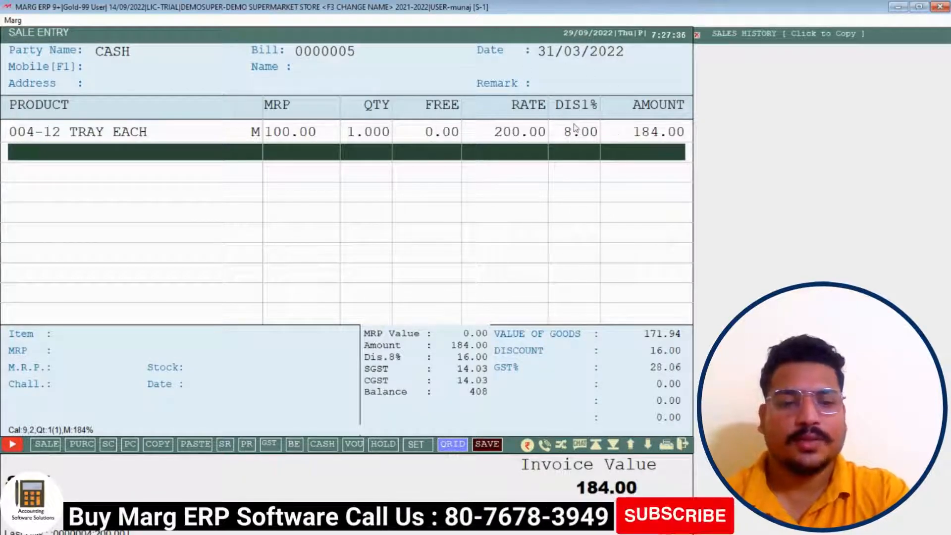
Add 004-15 TRAY EACH and 01060 ROUND BOUL EACH, bringing the bill to 489.00
{"action": "key", "text": "Return"}
{"action": "key", "text": "Down"}
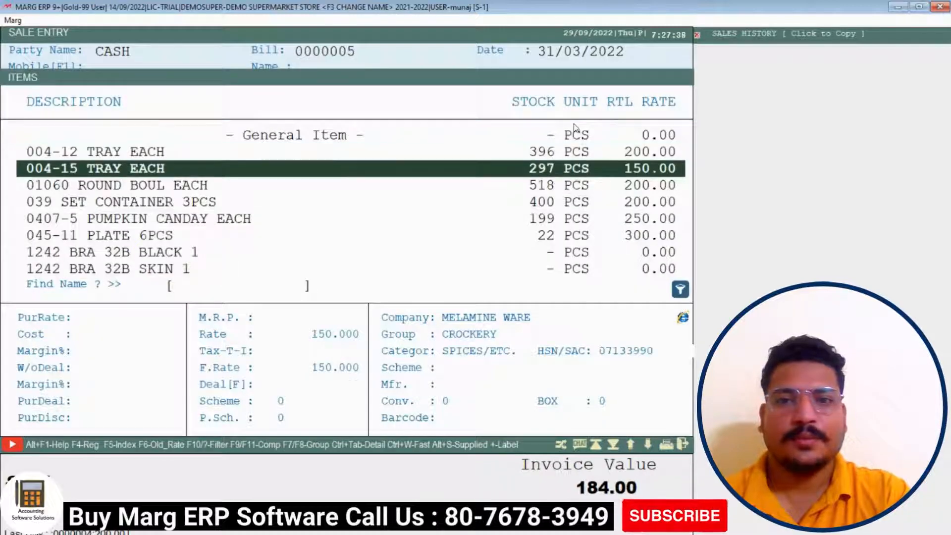
{"action": "key", "text": "Return"}
{"action": "key", "text": "Return"}
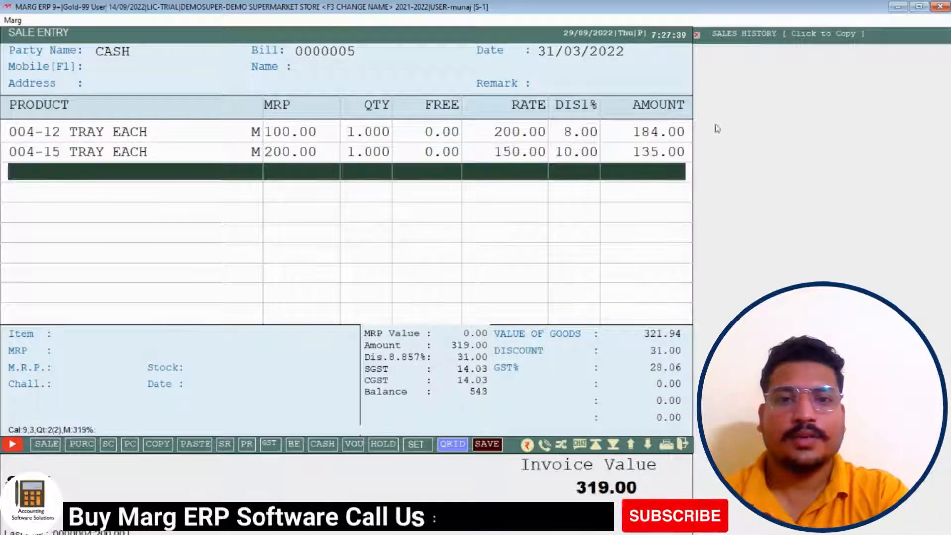
{"action": "key", "text": "Return"}
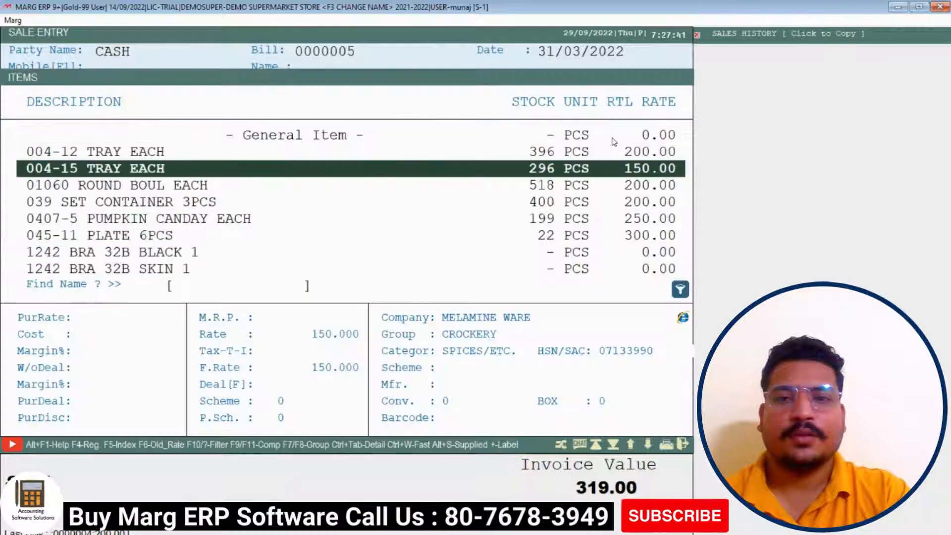
{"action": "key", "text": "Down"}
{"action": "key", "text": "Return"}
{"action": "key", "text": "Return"}
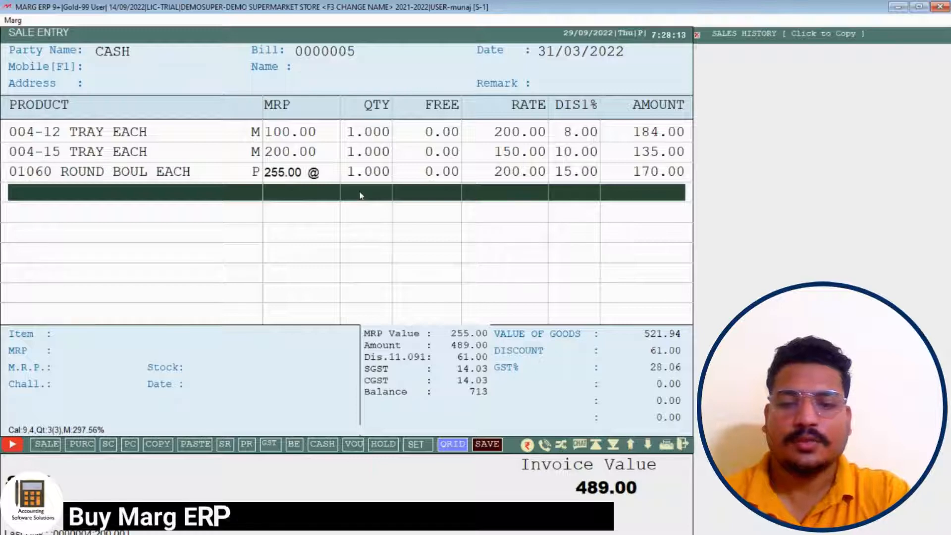
Accept the 61.00 discount, save bill 0000005 as 489.00 cash, and close the invoice preview
{"action": "key", "text": "Return"}
{"action": "key", "text": "Return"}
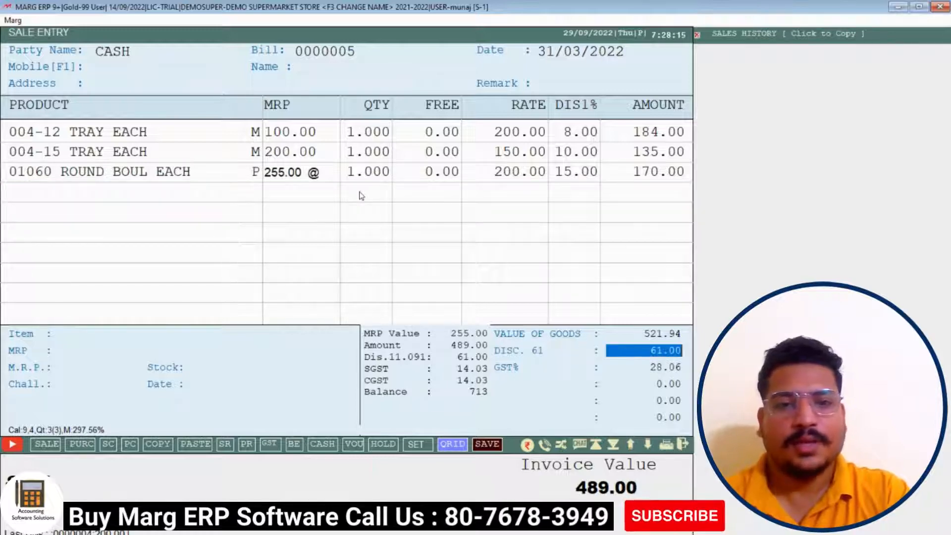
{"action": "key", "text": "Return"}
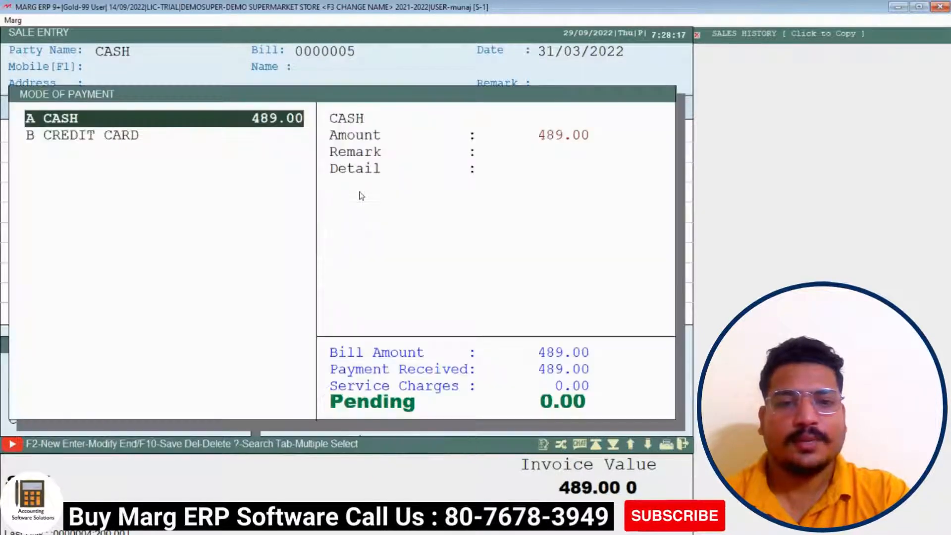
{"action": "key", "text": "Return"}
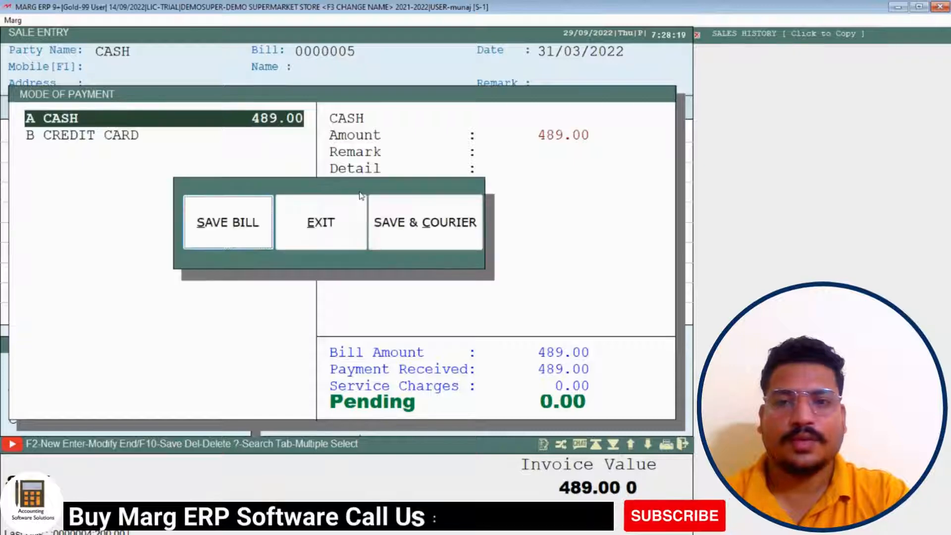
{"action": "key", "text": "Return"}
{"action": "key", "text": "Return"}
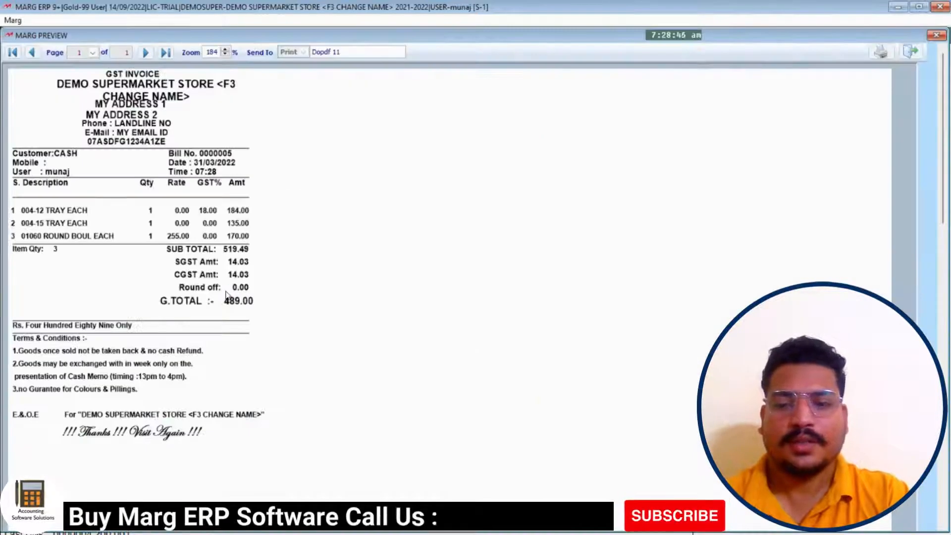
{"action": "key", "text": "Escape"}
{"action": "key", "text": "Escape"}
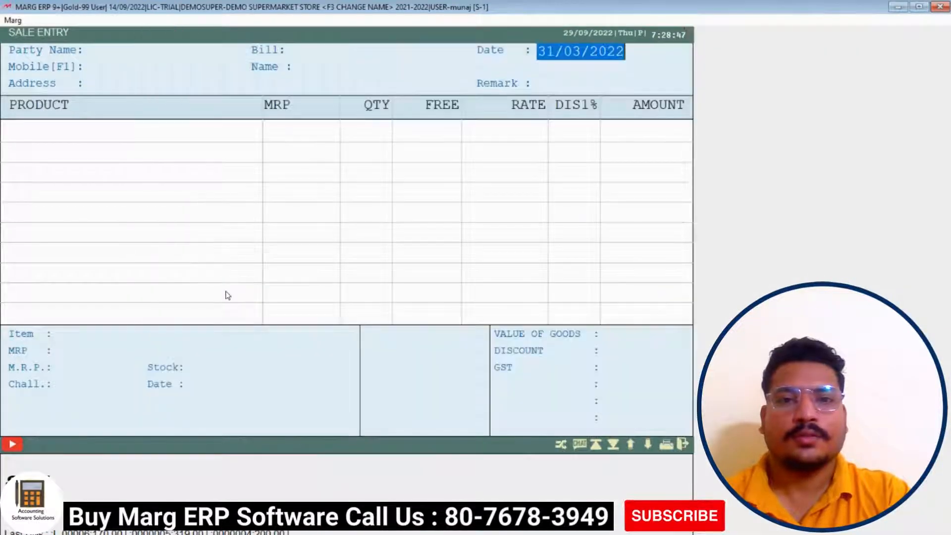